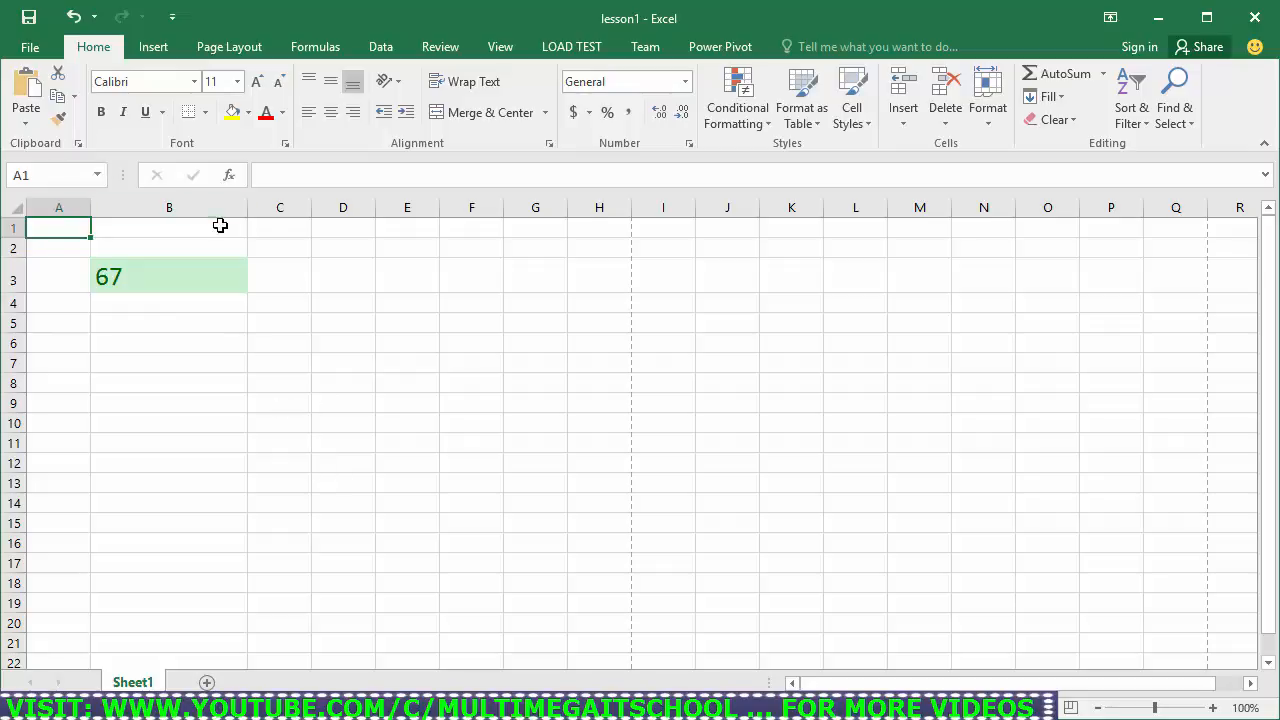
Select whole columns one at a time: D, A, B, D again, E and F.
{"action": "left_click", "coordinate": [346, 208]}
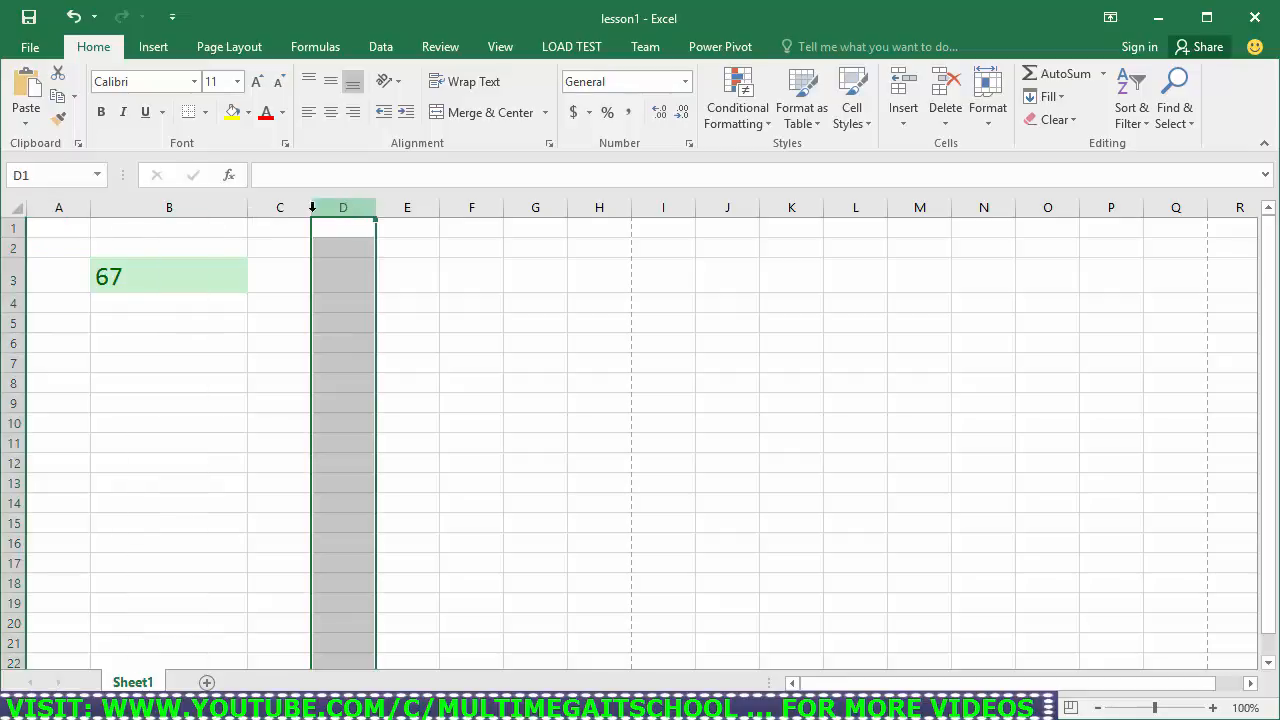
{"action": "left_click", "coordinate": [60, 203]}
{"action": "left_click", "coordinate": [166, 203]}
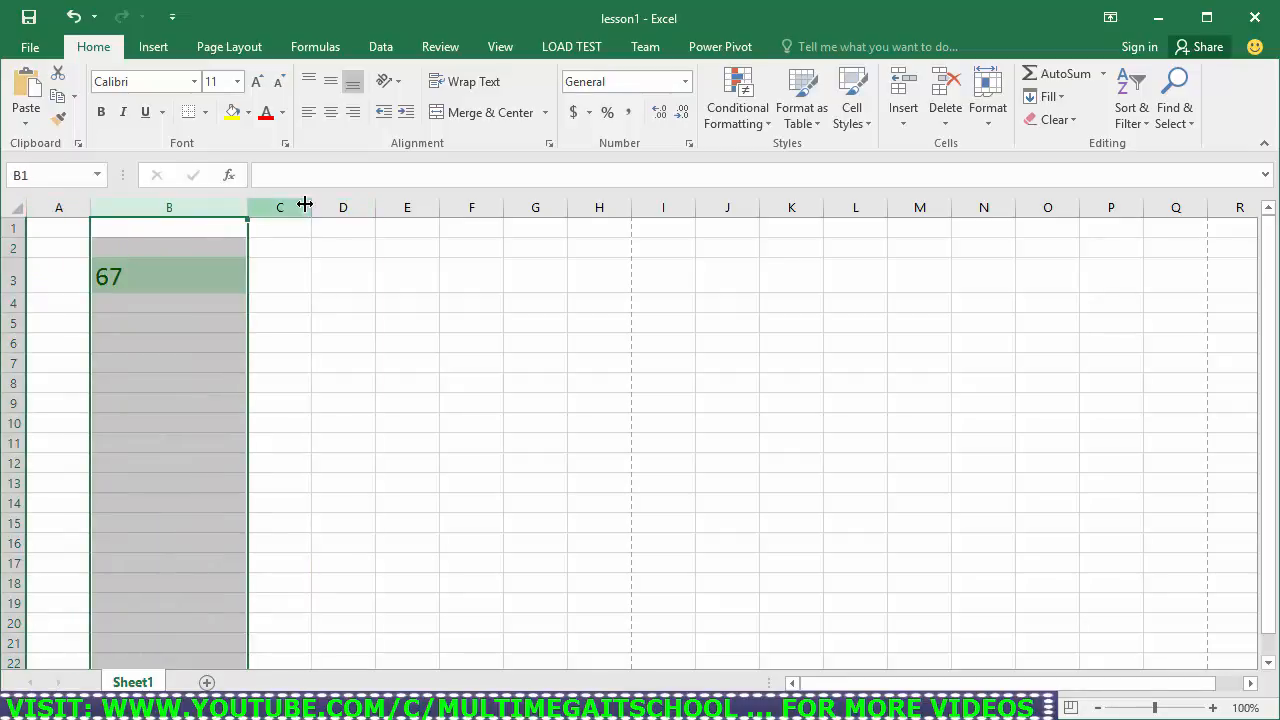
{"action": "left_click", "coordinate": [346, 206]}
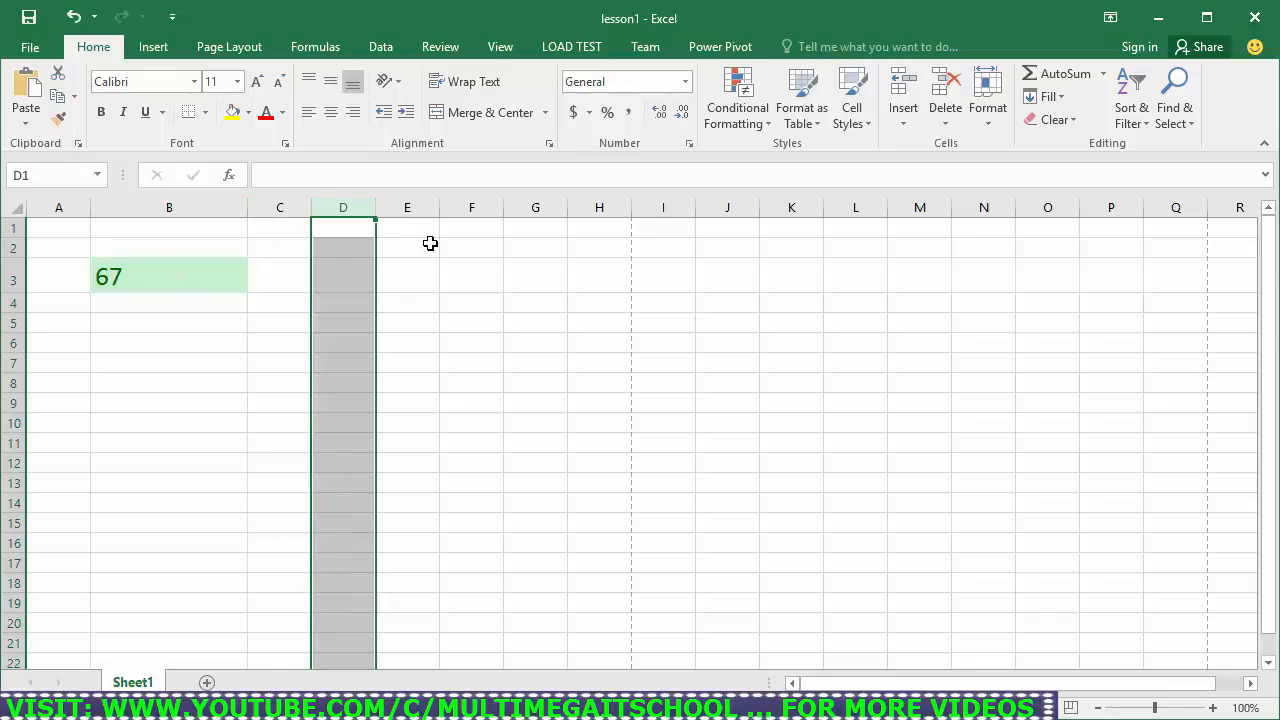
{"action": "left_click", "coordinate": [412, 203]}
{"action": "left_click", "coordinate": [478, 204]}
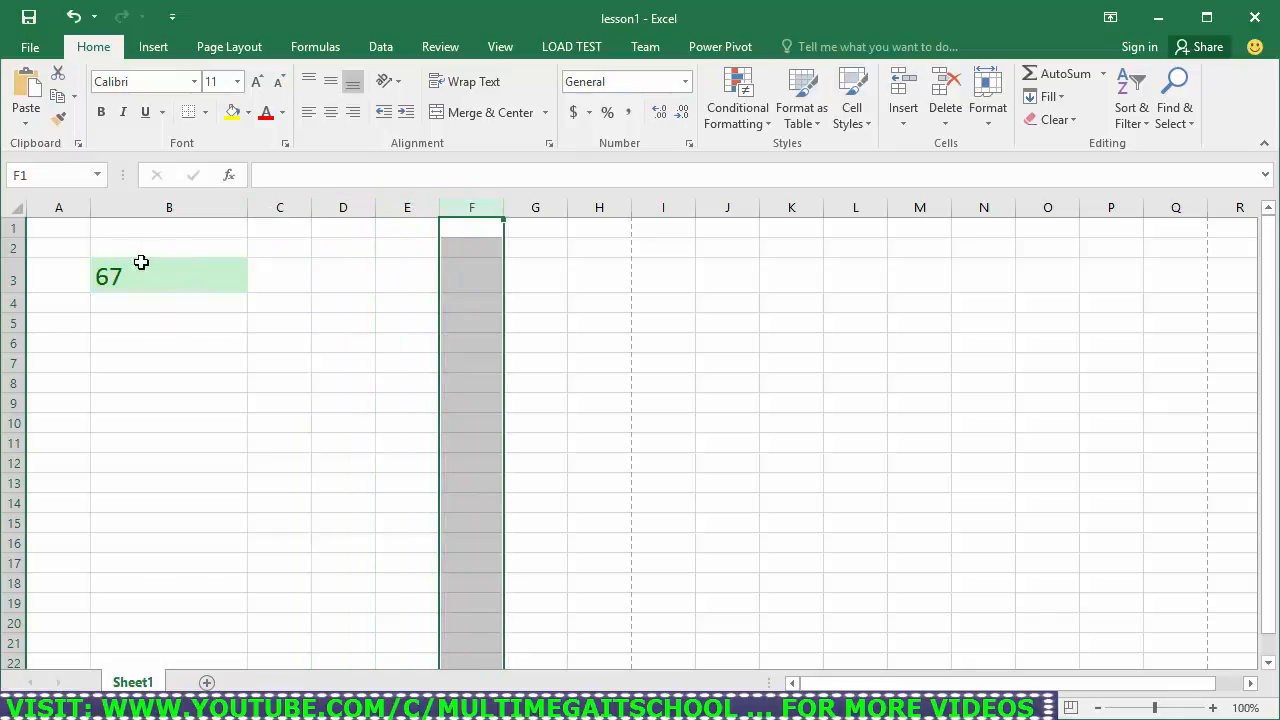
Select whole rows 1, 2 and 3 one at a time, followed by the whole of column D.
{"action": "left_click", "coordinate": [9, 228]}
{"action": "left_click", "coordinate": [12, 248]}
{"action": "left_click", "coordinate": [14, 276]}
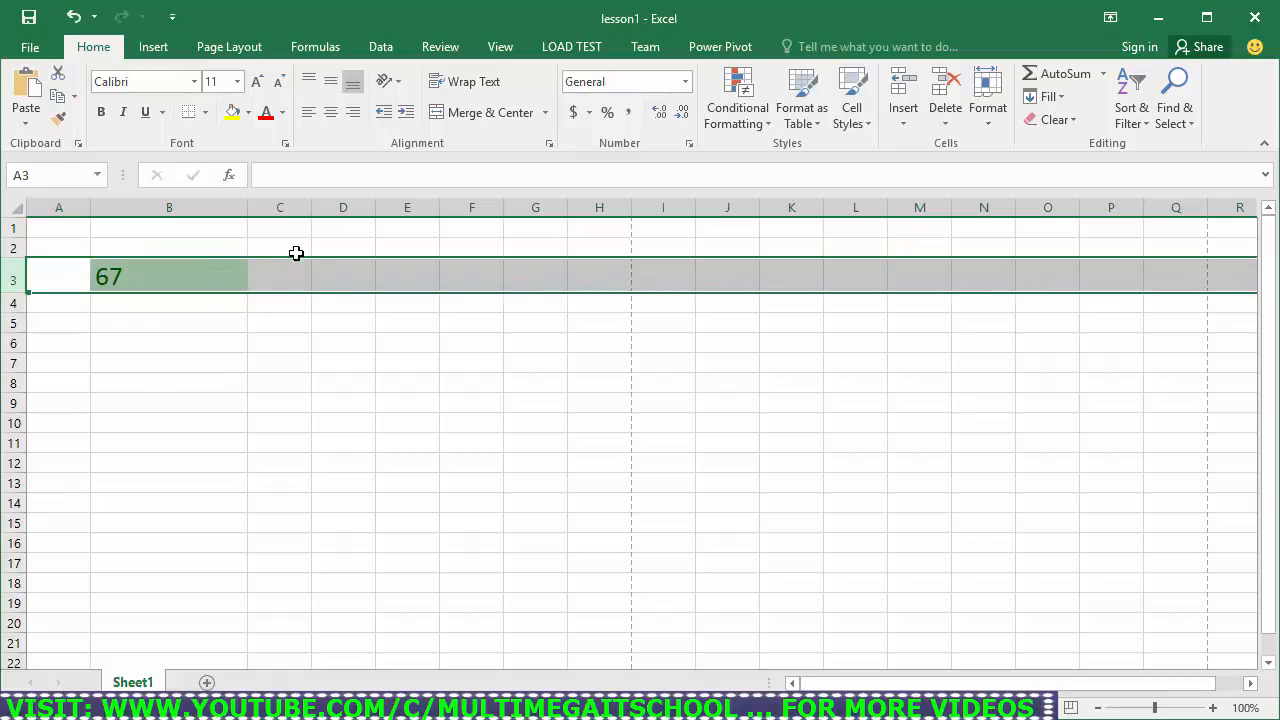
{"action": "left_click", "coordinate": [350, 205]}
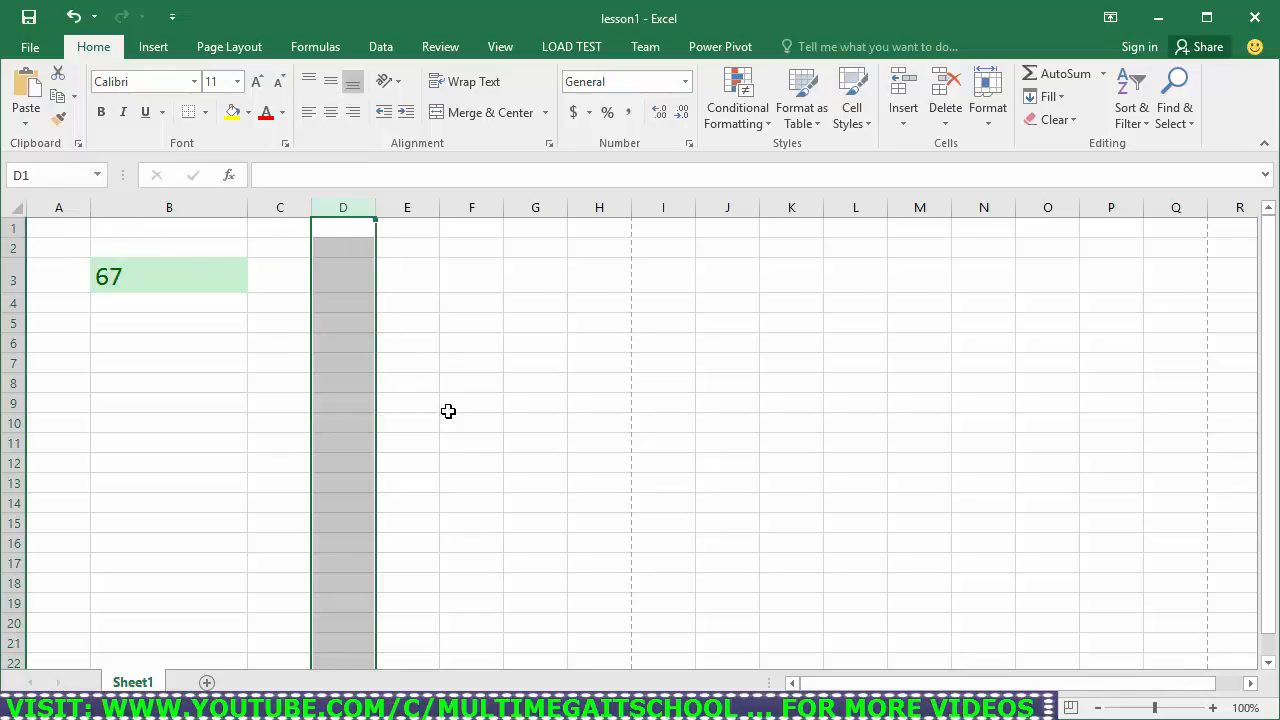
Select individual cells across the sheet one at a time, including F5, G7, F6, E3, K6, C7 and D5.
{"action": "left_click", "coordinate": [463, 331]}
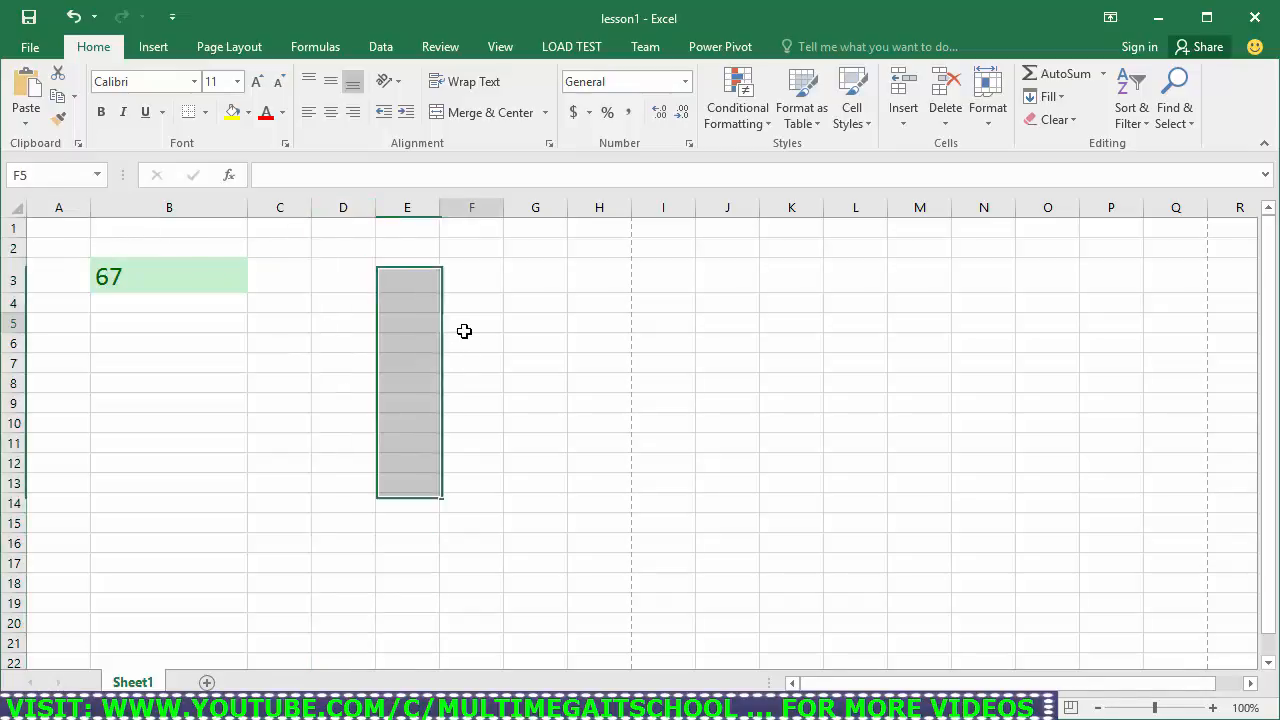
{"action": "left_click", "coordinate": [543, 328]}
{"action": "left_click", "coordinate": [532, 349]}
{"action": "left_click", "coordinate": [532, 368]}
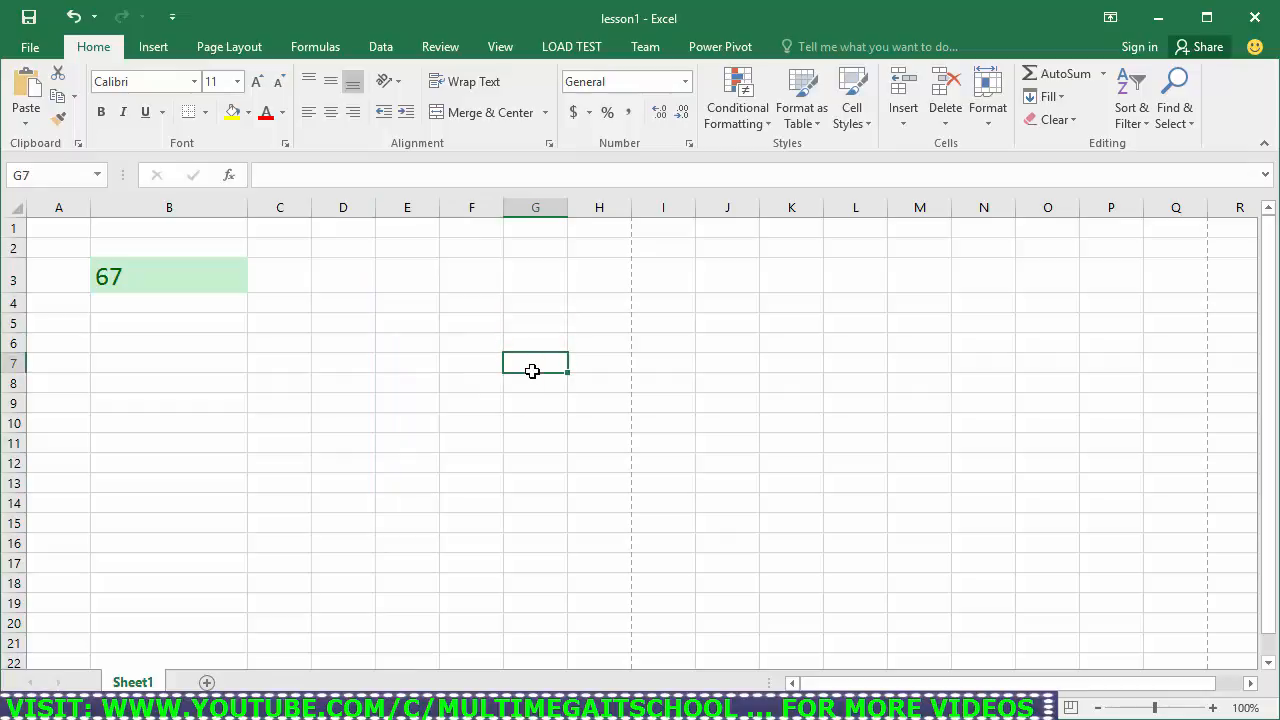
{"action": "left_click", "coordinate": [466, 374]}
{"action": "left_click", "coordinate": [469, 340]}
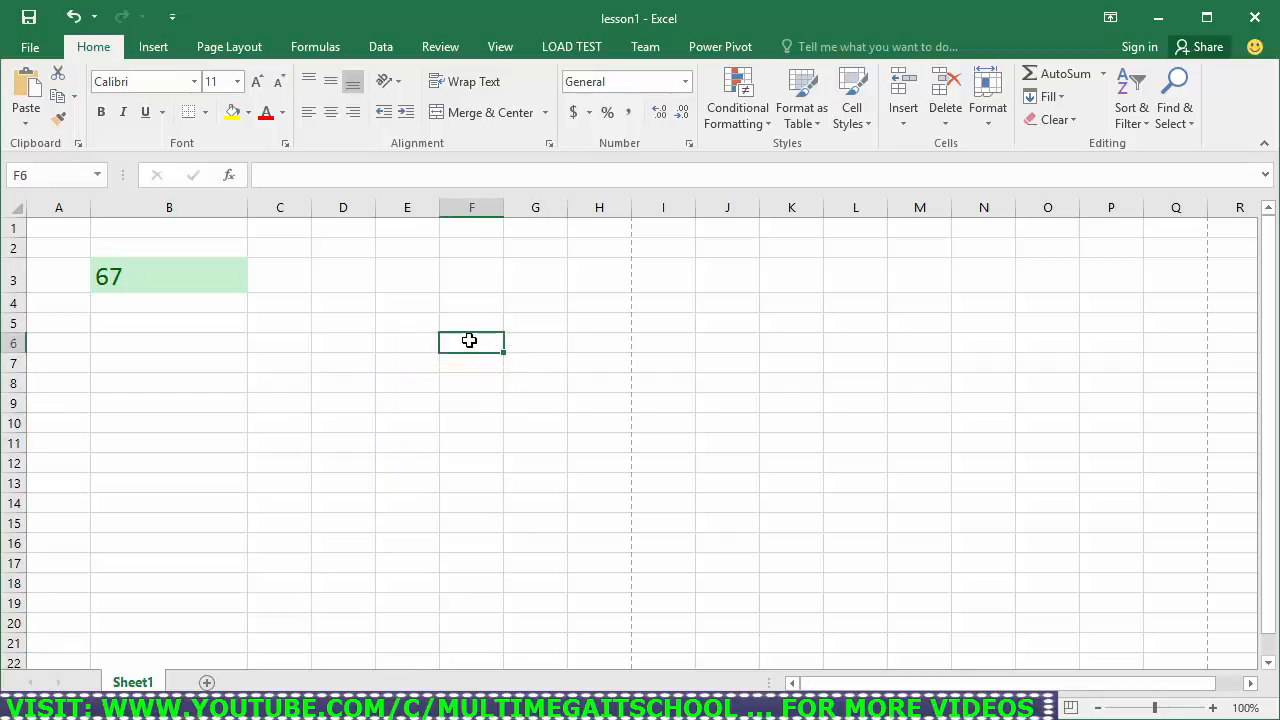
{"action": "left_click", "coordinate": [402, 275]}
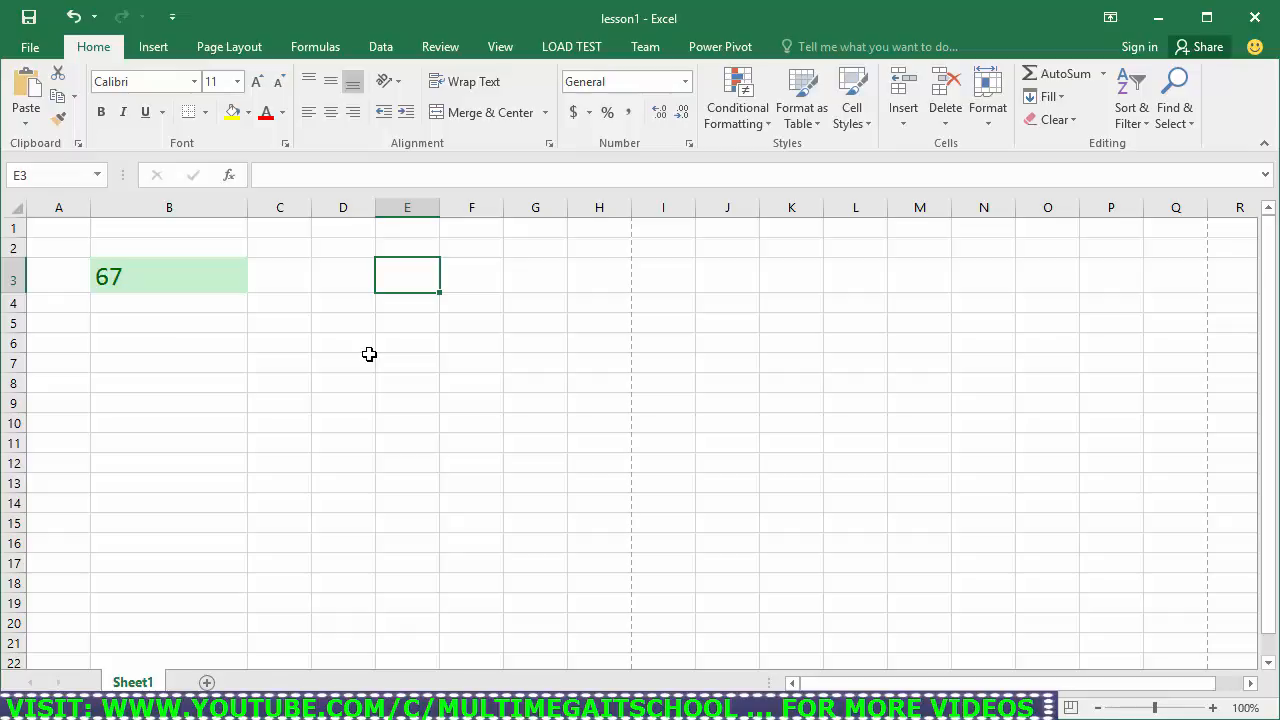
{"action": "left_click", "coordinate": [773, 344]}
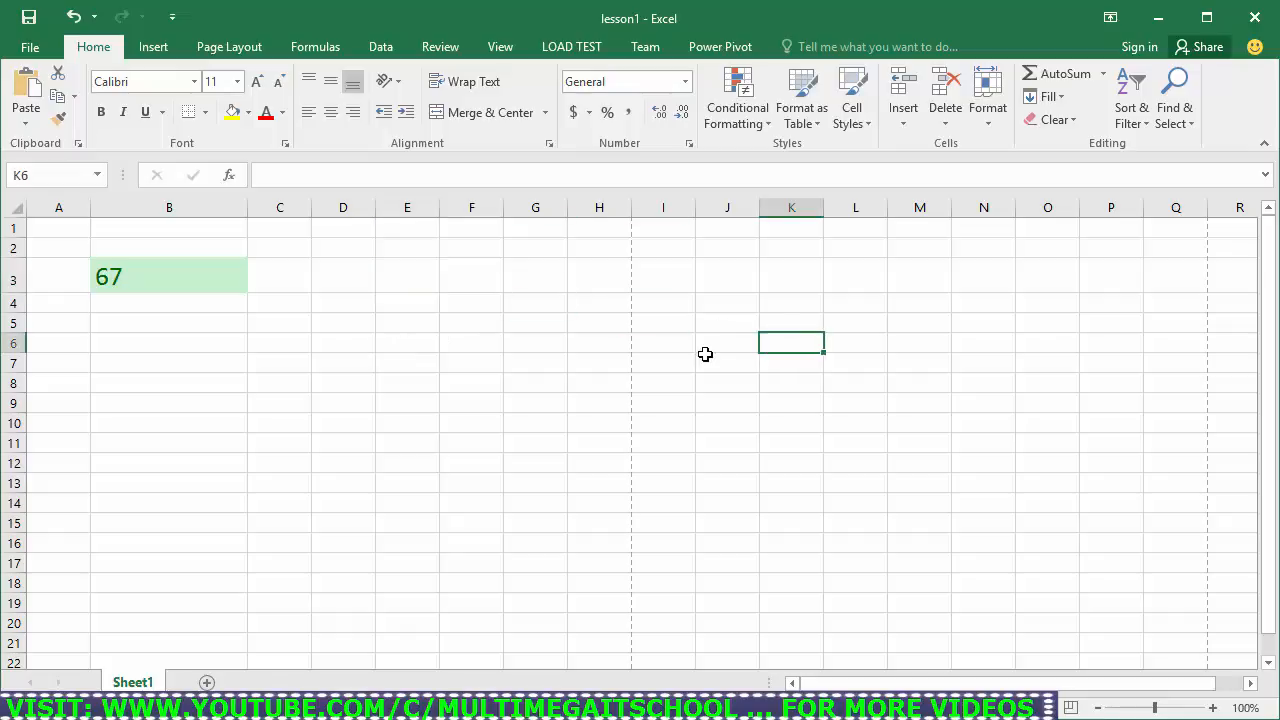
{"action": "left_click", "coordinate": [452, 365]}
{"action": "left_click", "coordinate": [292, 372]}
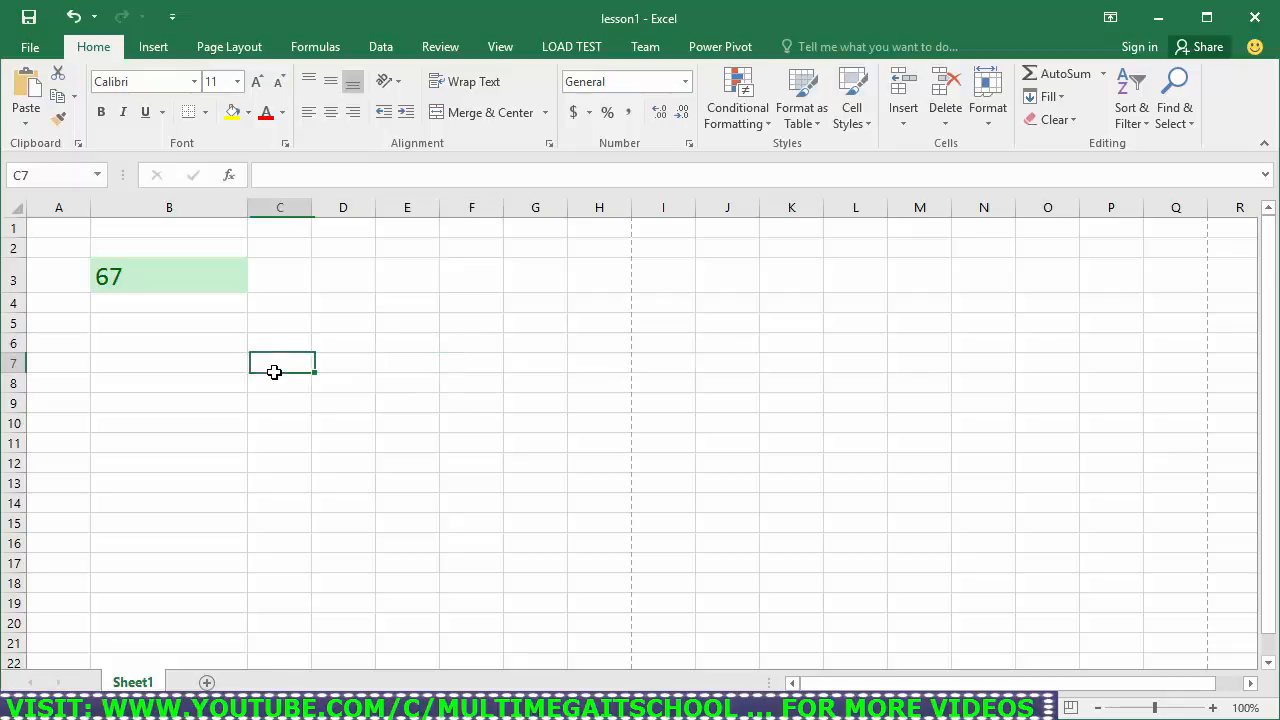
{"action": "left_click", "coordinate": [292, 430]}
{"action": "left_click", "coordinate": [341, 323]}
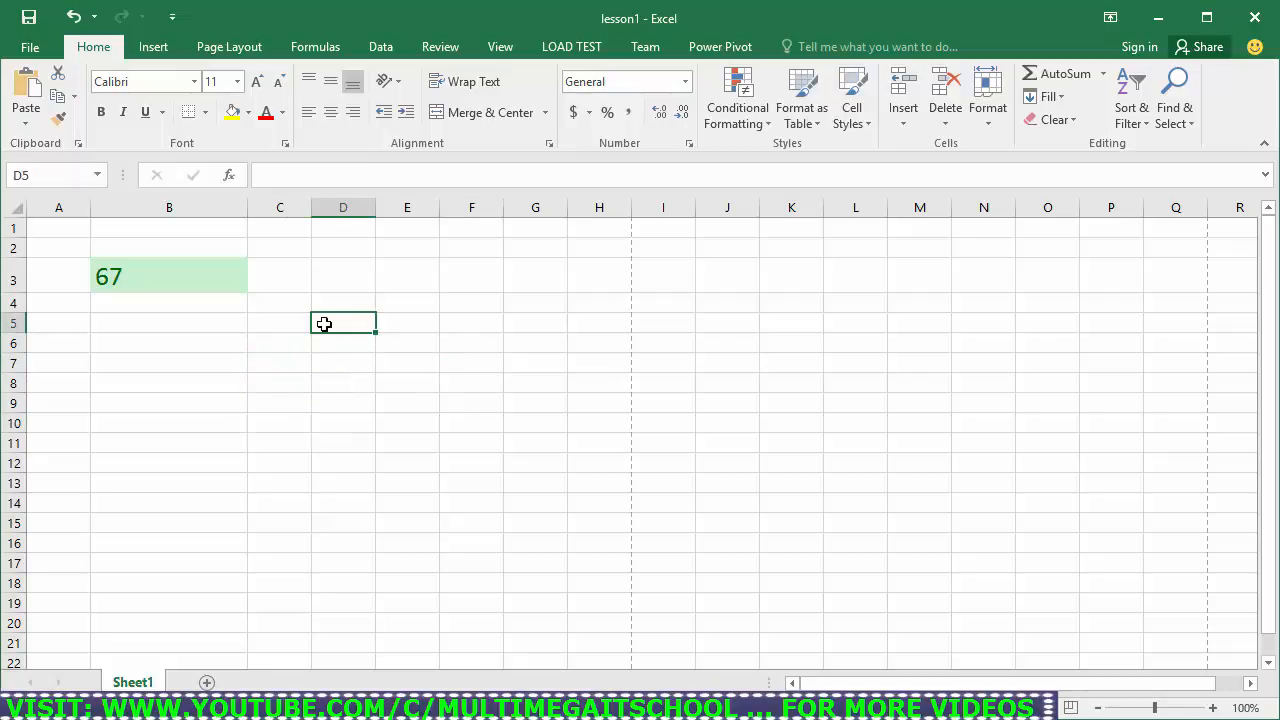
Clear the contents of cell B3 and narrow column B to slightly less than its neighbours' width.
{"action": "left_click", "coordinate": [140, 283]}
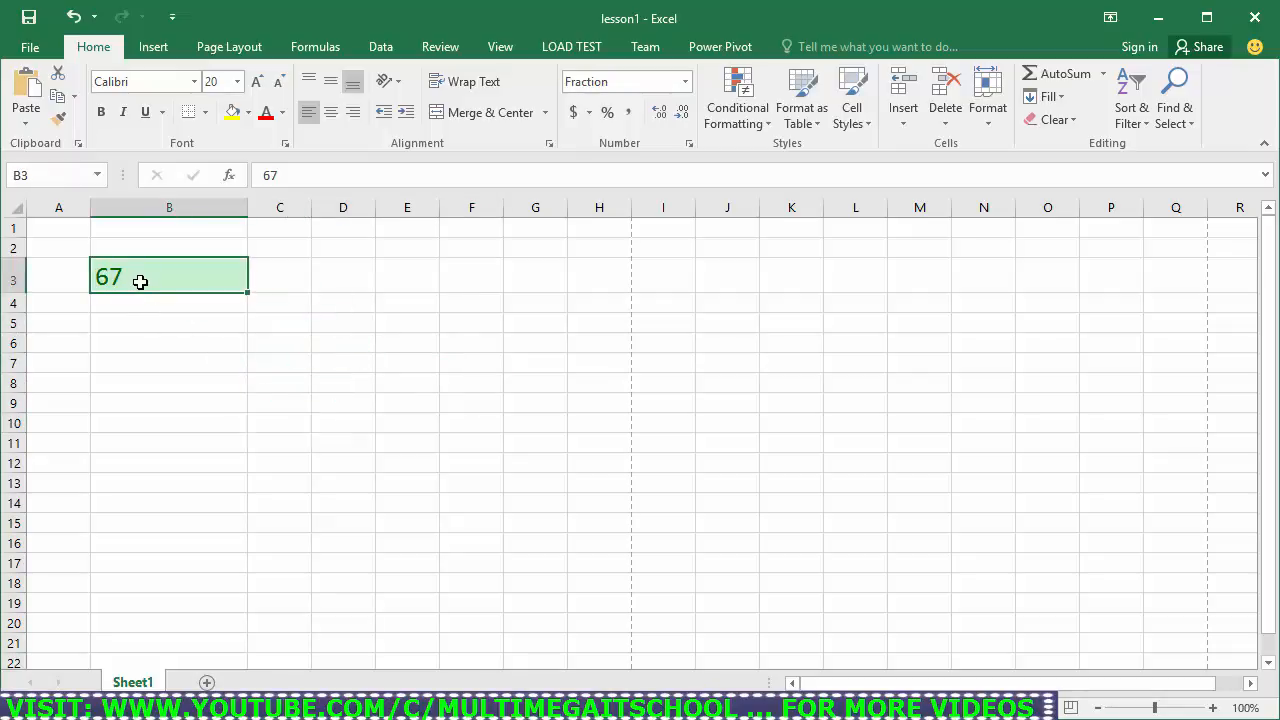
{"action": "key", "text": "Delete"}
{"action": "left_click", "coordinate": [176, 330]}
{"action": "left_click", "coordinate": [190, 383]}
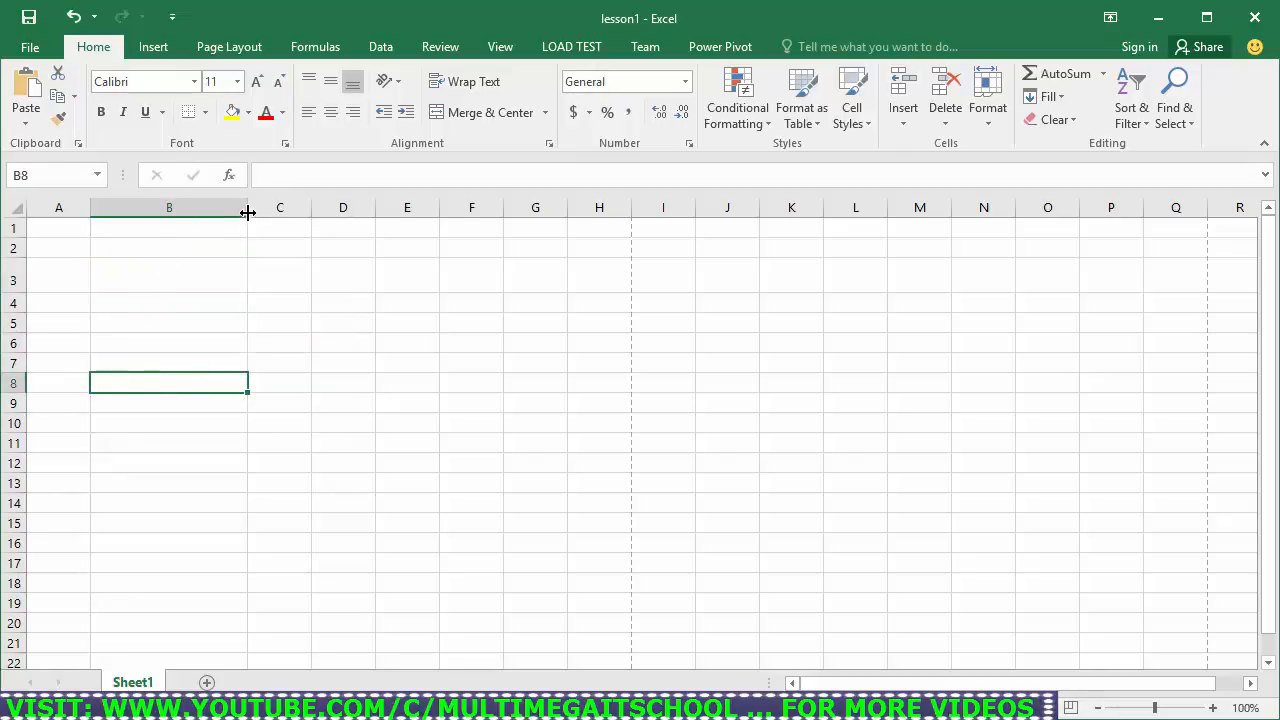
{"action": "left_click_drag", "start_coordinate": [247, 213], "coordinate": [150, 210]}
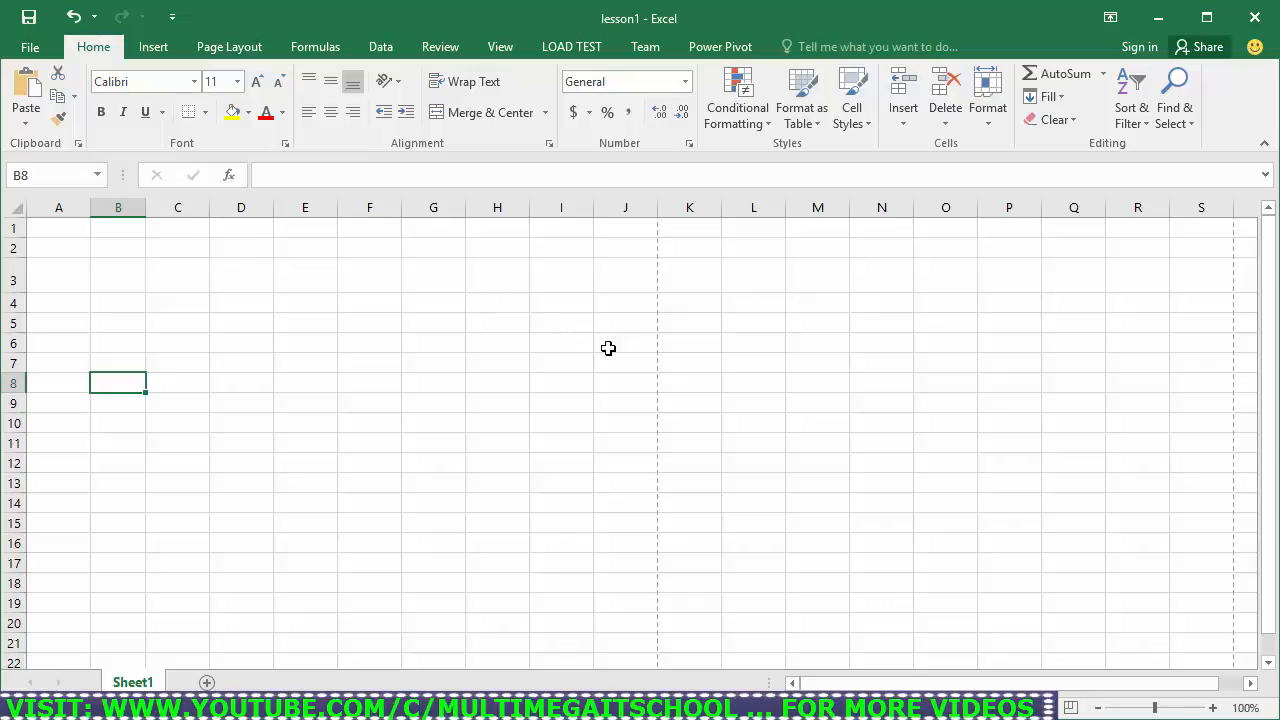
Select cell M10 to examine its cell reference, and select the range A1:G10.
{"action": "left_click", "coordinate": [820, 429]}
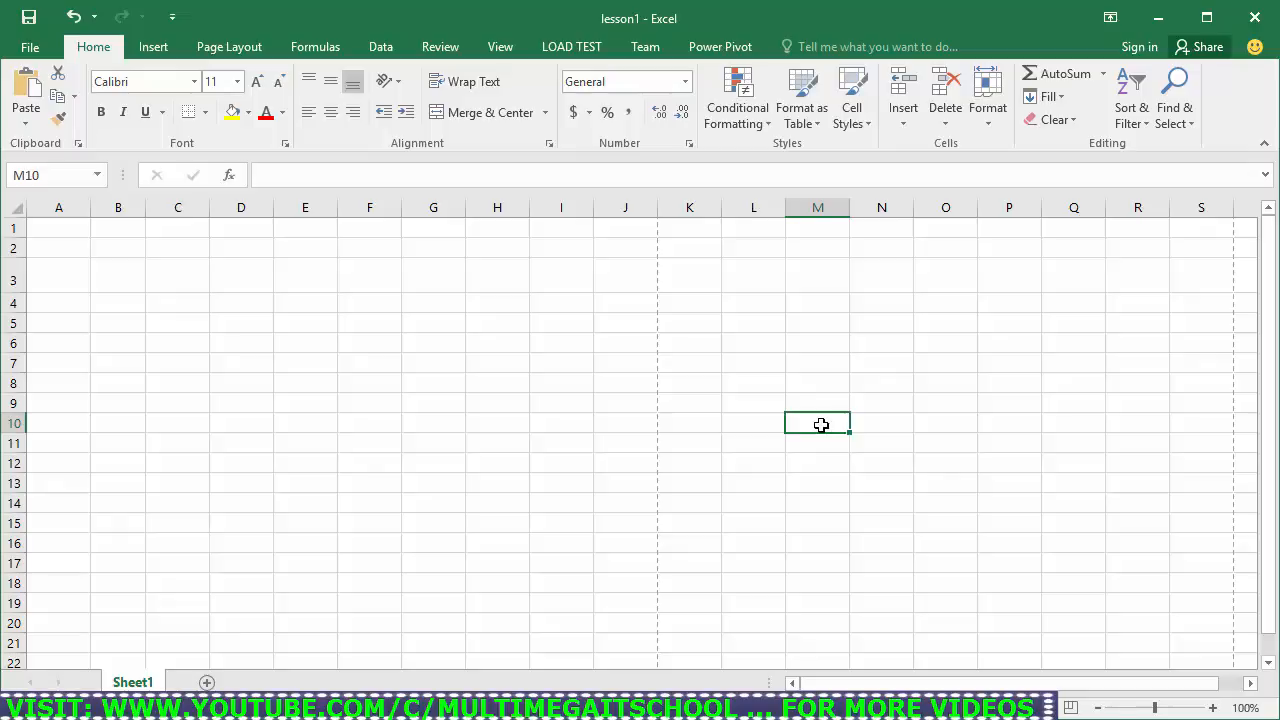
{"action": "left_click", "coordinate": [35, 176]}
{"action": "left_click", "coordinate": [52, 177]}
{"action": "left_click_drag", "start_coordinate": [66, 231], "coordinate": [434, 429]}
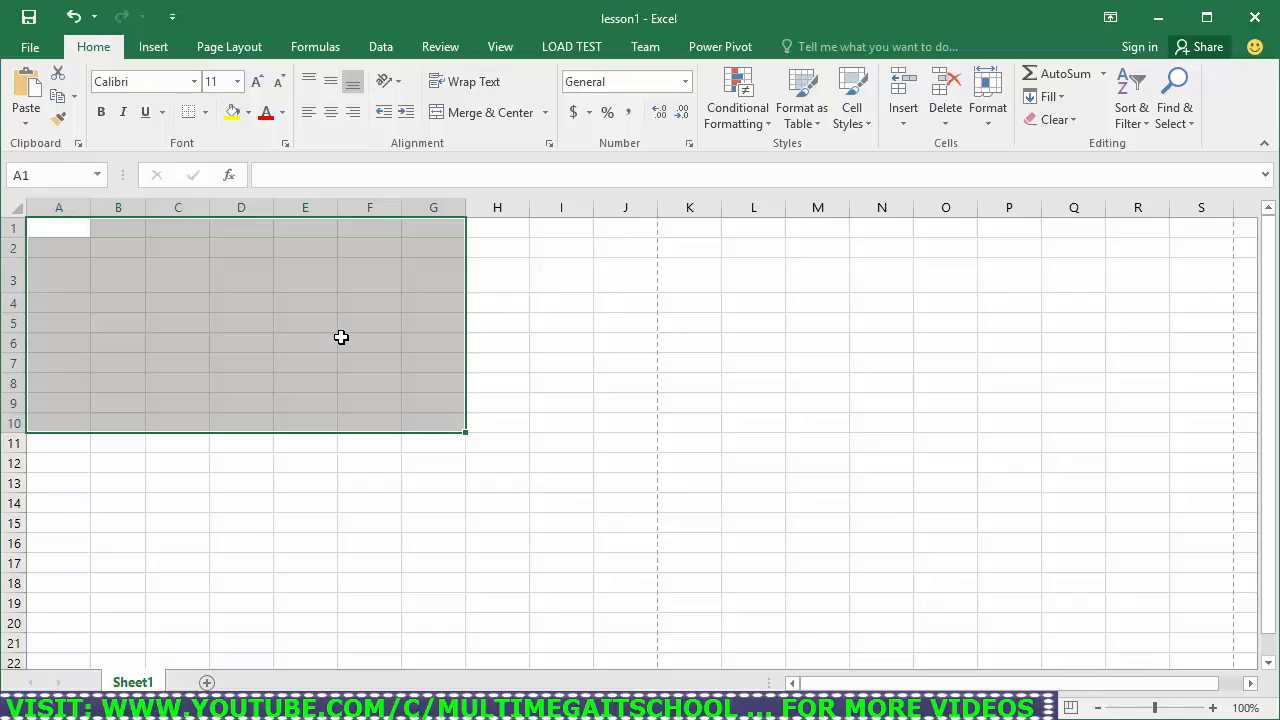
{"action": "left_click", "coordinate": [346, 496]}
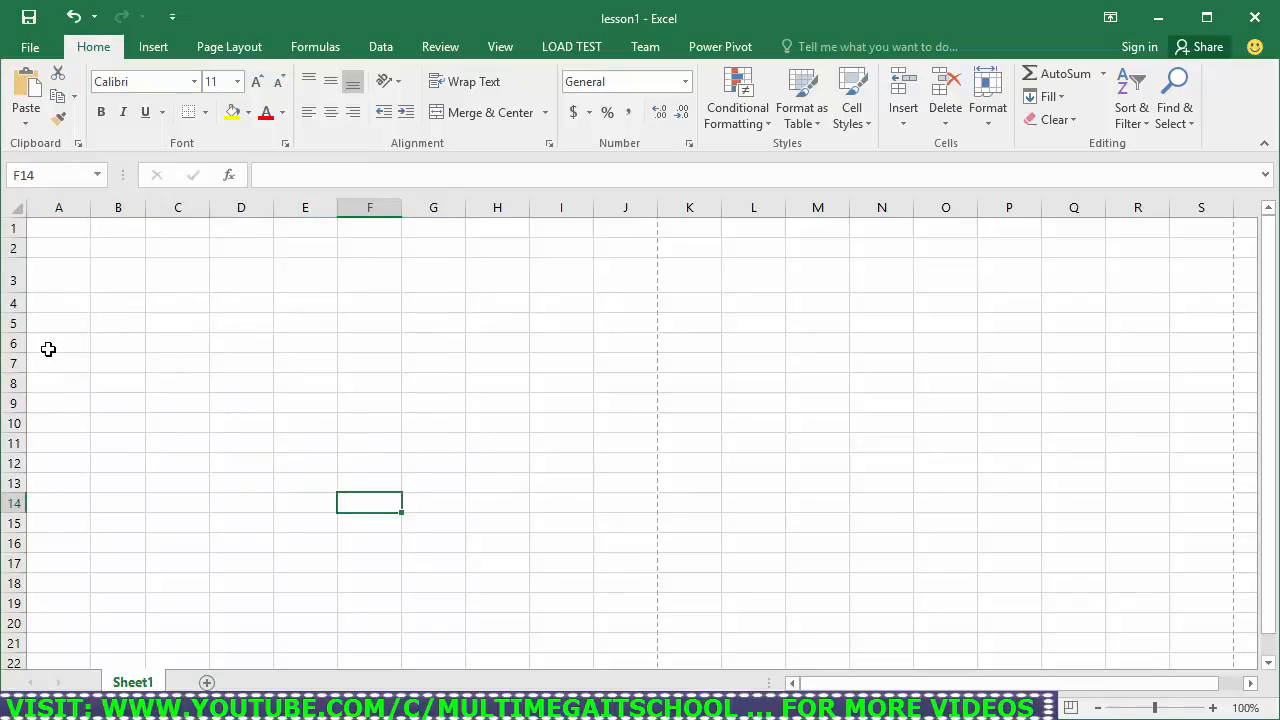
Select the horizontal range A6:H6 and, as a separate selection, the range C9:D9.
{"action": "left_click_drag", "start_coordinate": [48, 348], "coordinate": [467, 345]}
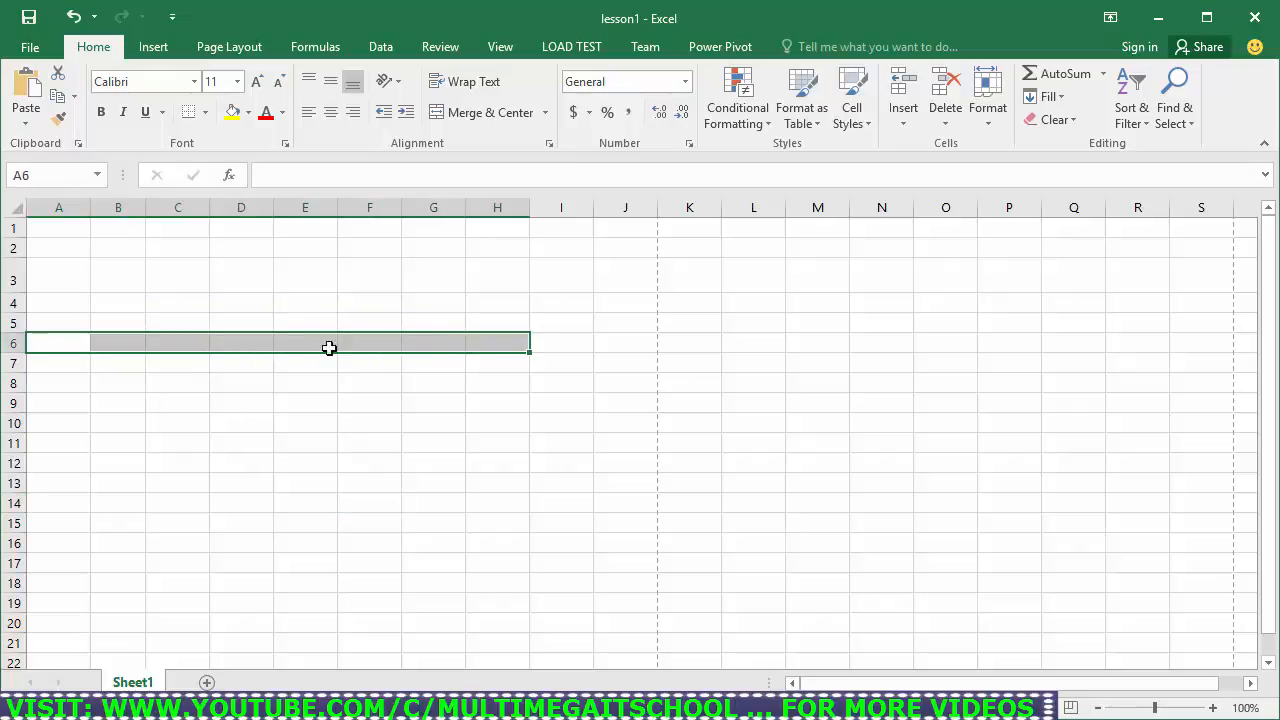
{"action": "left_click", "coordinate": [292, 390]}
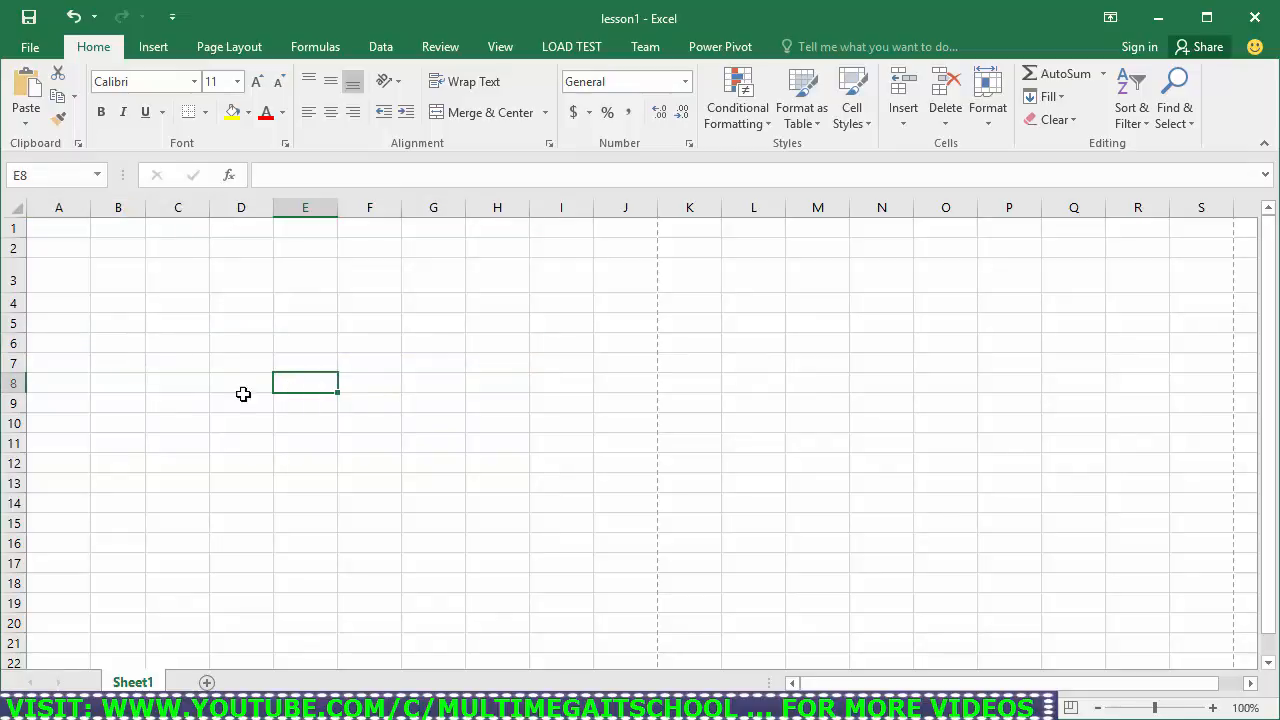
{"action": "left_click_drag", "start_coordinate": [168, 396], "coordinate": [249, 397]}
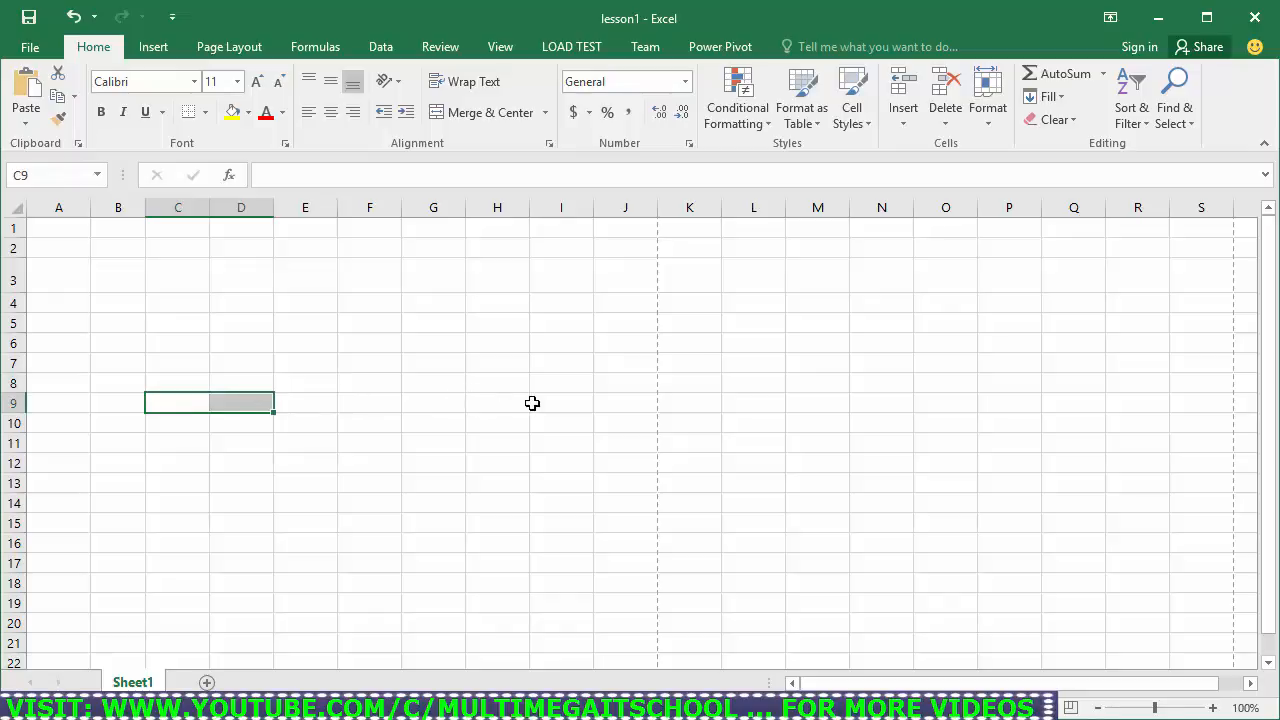
{"action": "left_click", "coordinate": [497, 402]}
Select the non-adjacent ranges D9:F9 and I9:K9 together, and finish with single cell C3 selected.
{"action": "left_click_drag", "start_coordinate": [258, 403], "coordinate": [380, 409]}
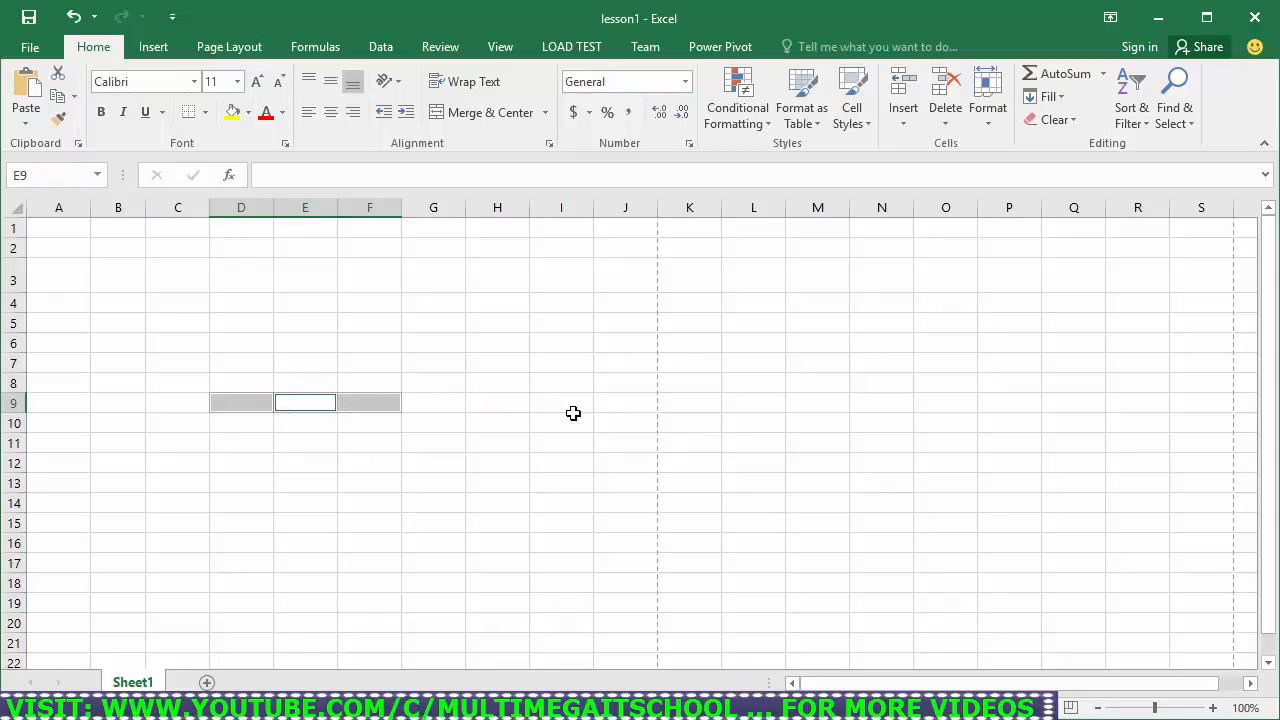
{"action": "left_click_drag", "start_coordinate": [576, 412], "coordinate": [716, 408]}
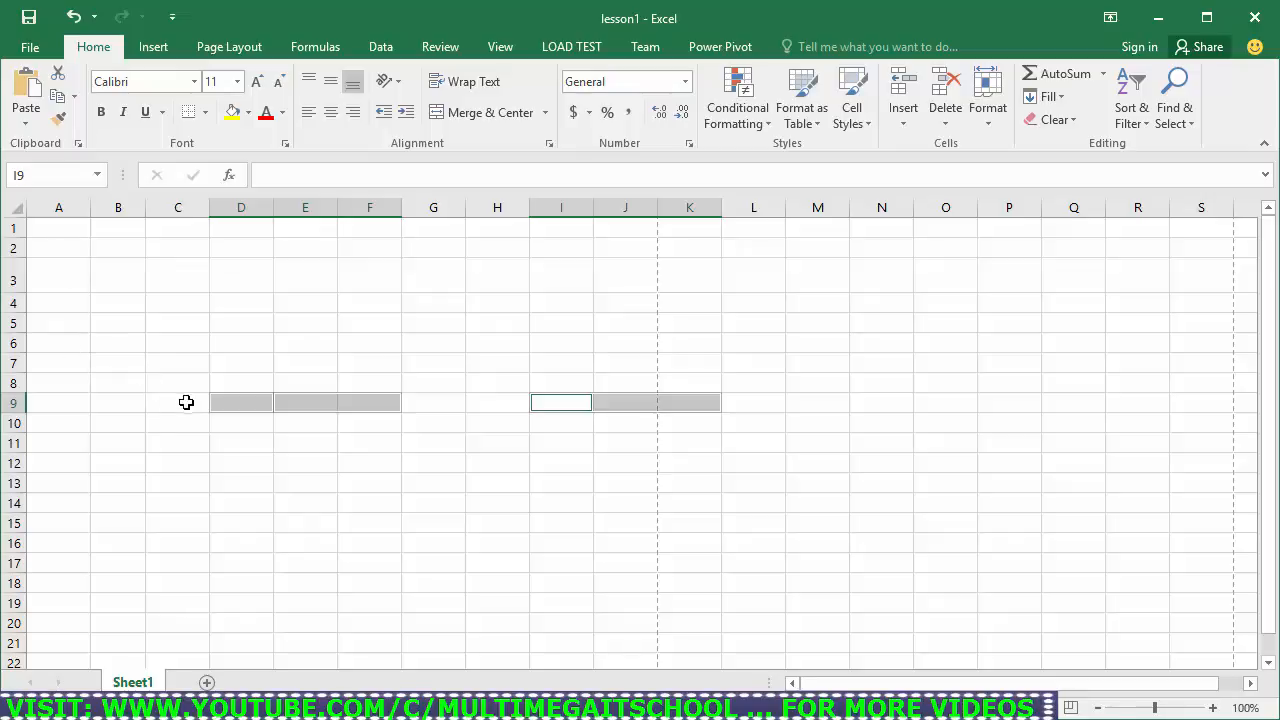
{"action": "left_click", "coordinate": [197, 441]}
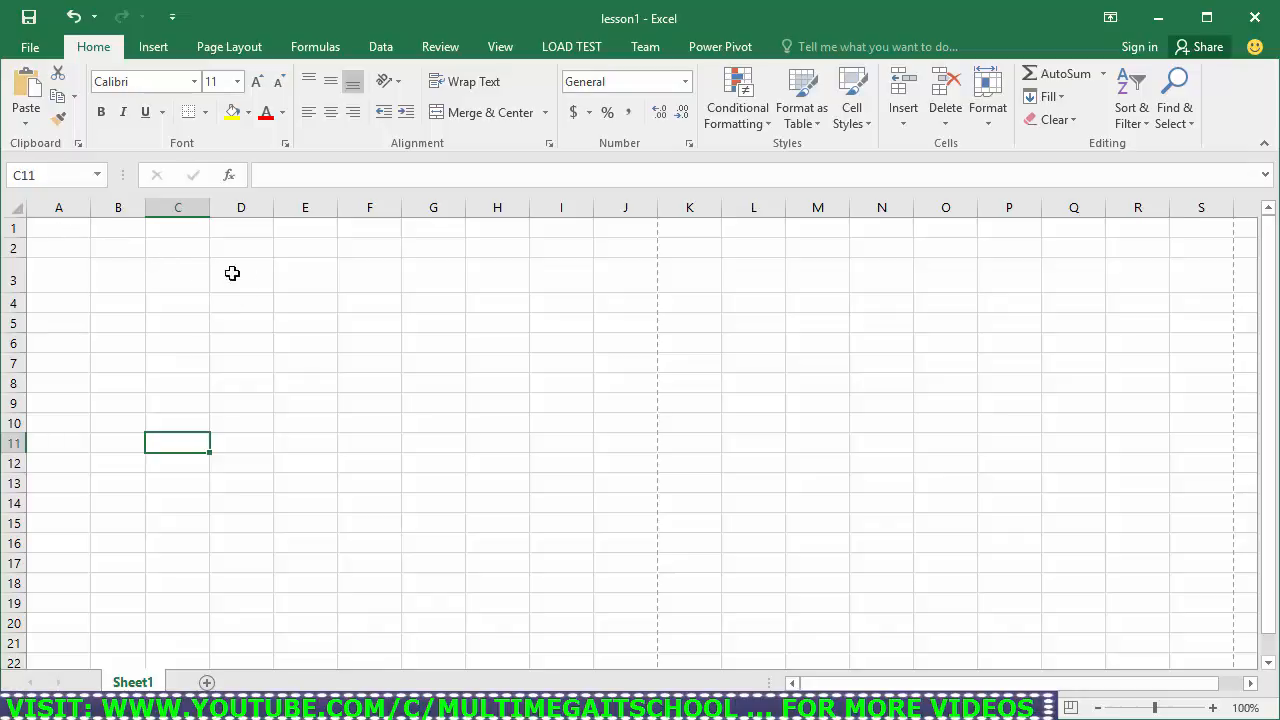
{"action": "left_click", "coordinate": [177, 277]}
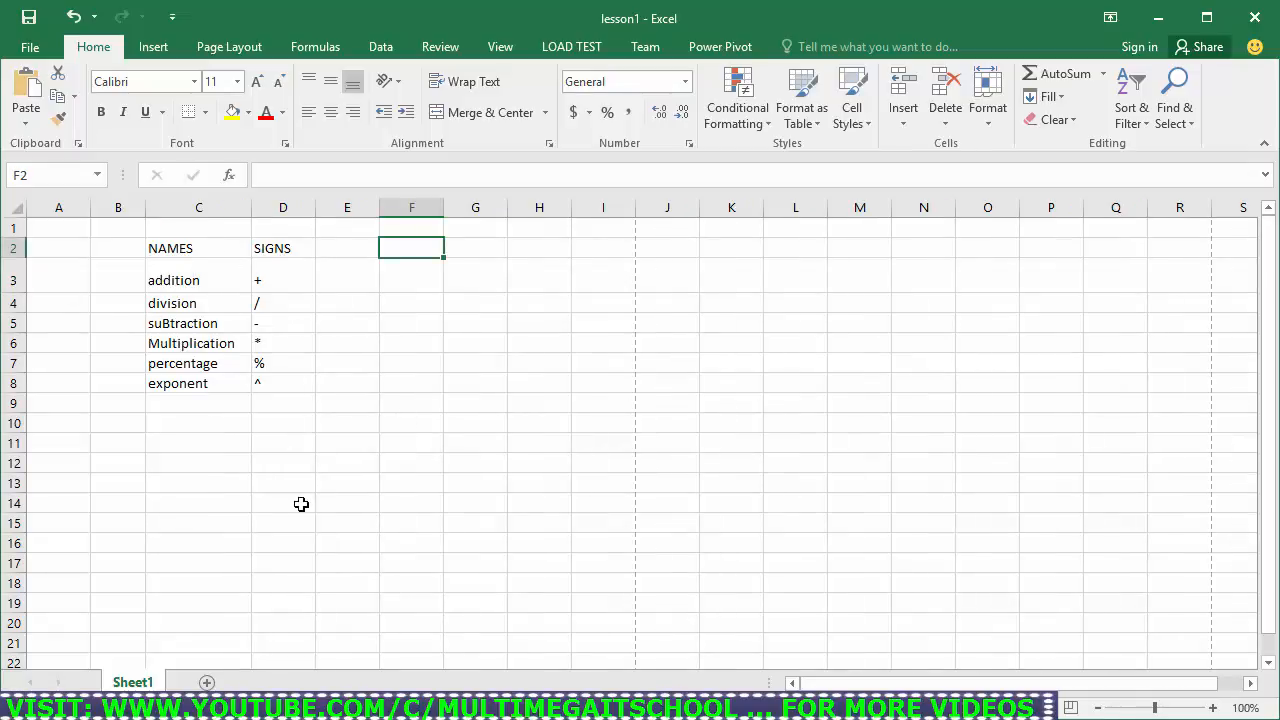
Select the multiplication sign in D6 and open the percentage cell C7 for in-cell editing.
{"action": "left_click", "coordinate": [266, 344]}
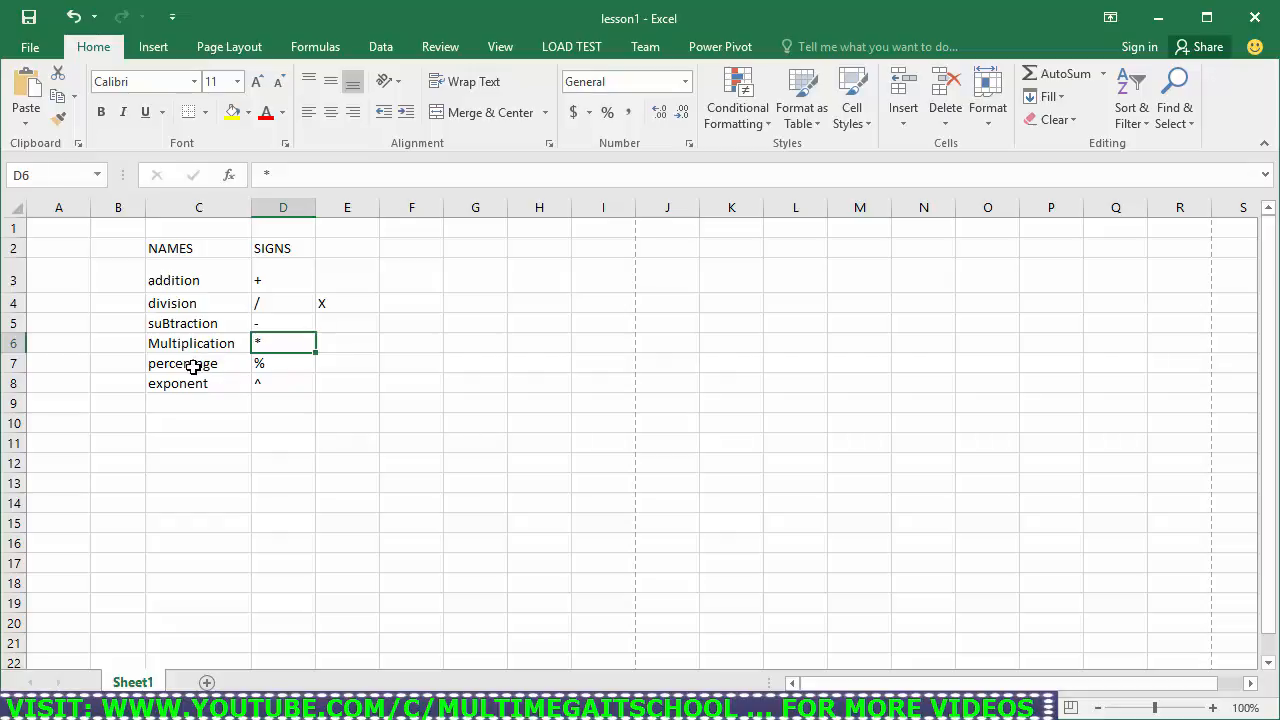
{"action": "left_click", "coordinate": [193, 367]}
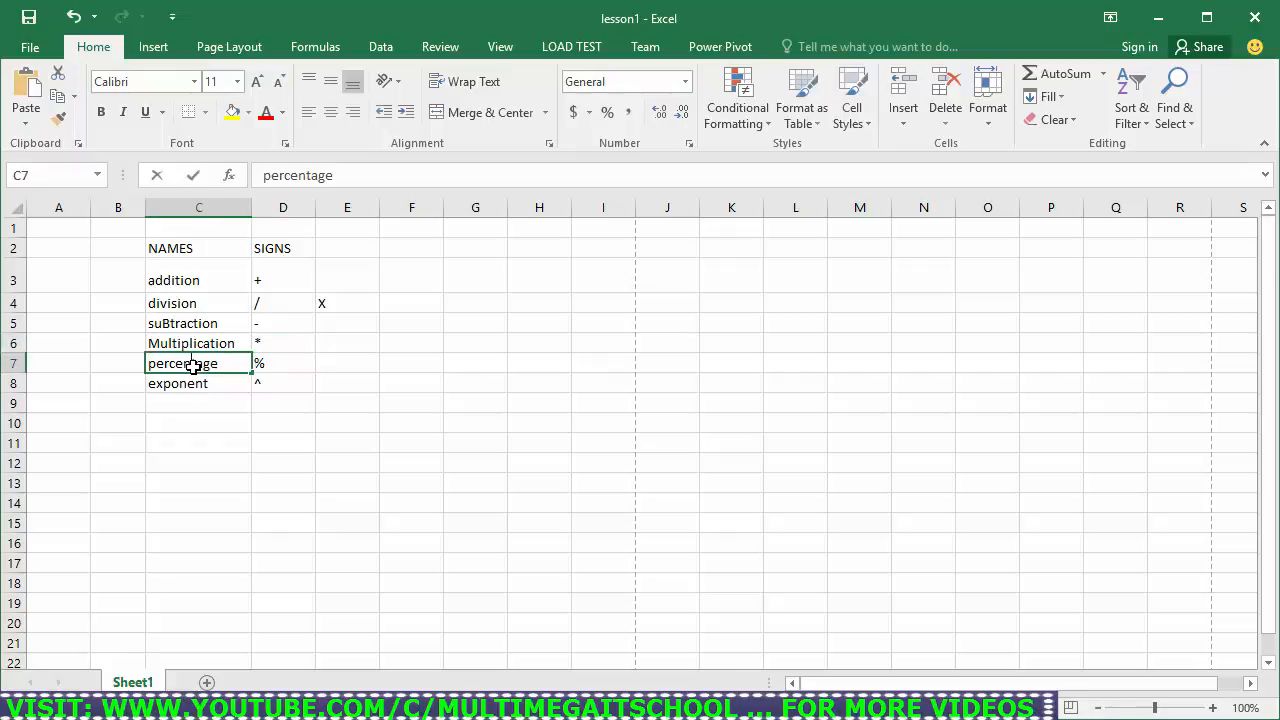
{"action": "double_click", "coordinate": [193, 367]}
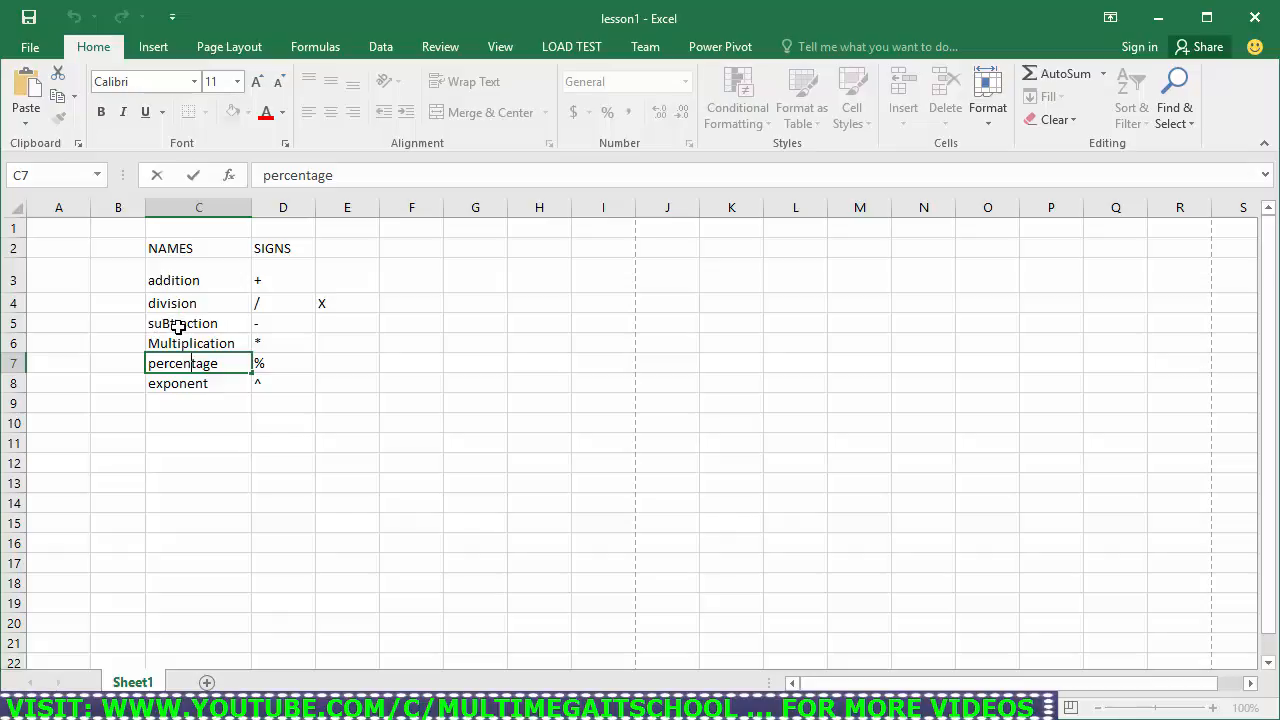
Shorten the subtraction label in cell C5 to "suBtrac".
{"action": "left_click", "coordinate": [172, 327]}
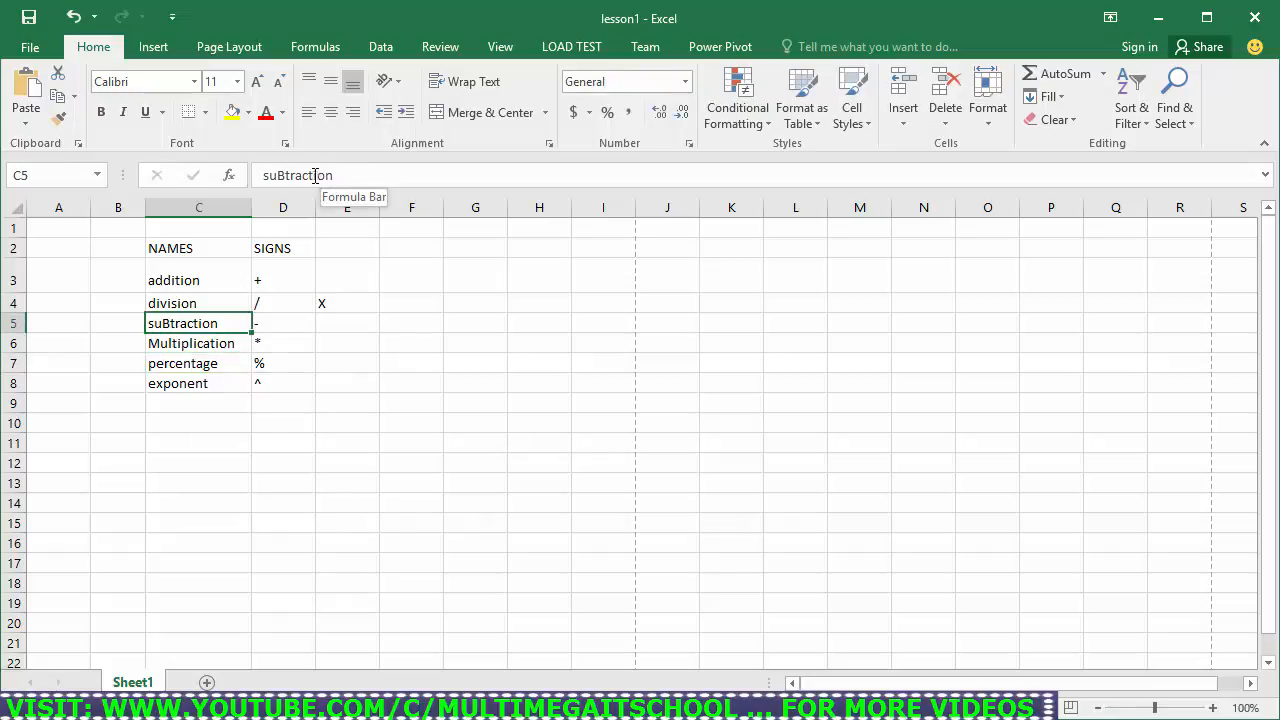
{"action": "left_click", "coordinate": [358, 176]}
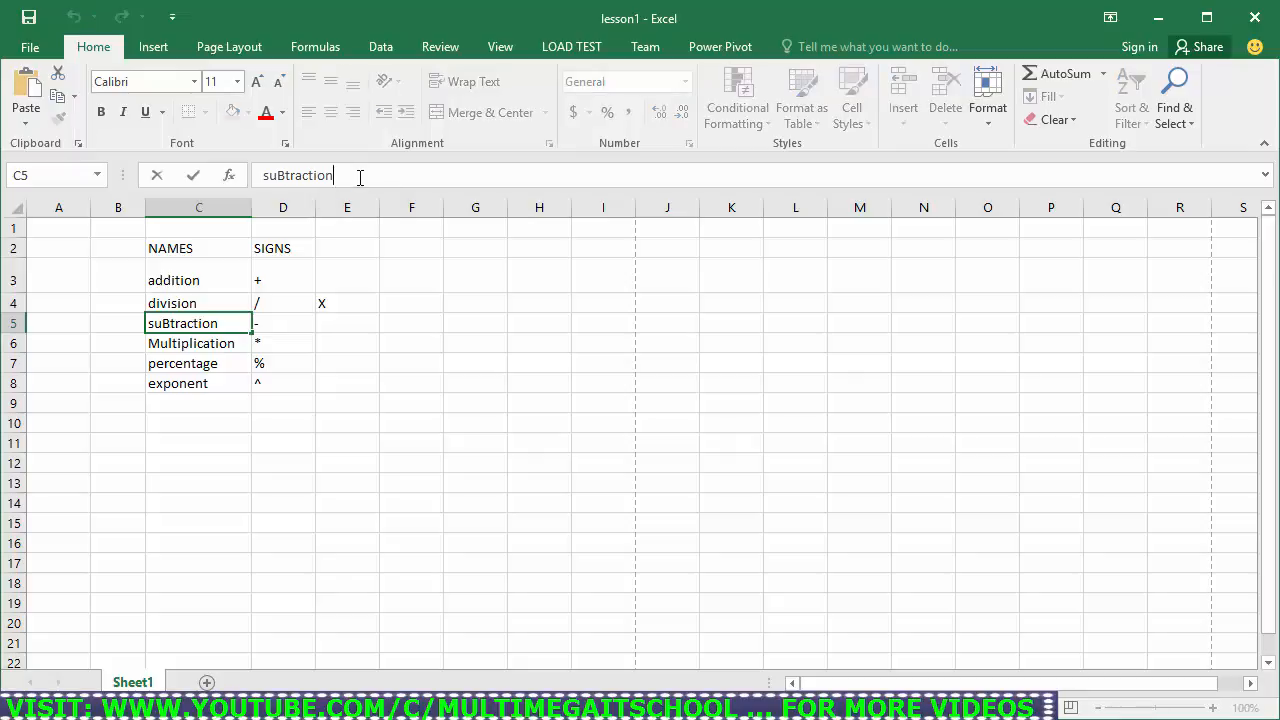
{"action": "key", "text": "BackSpace"}
{"action": "key", "text": "BackSpace"}
{"action": "key", "text": "BackSpace"}
{"action": "key", "text": "BackSpace"}
{"action": "key", "text": "Return"}
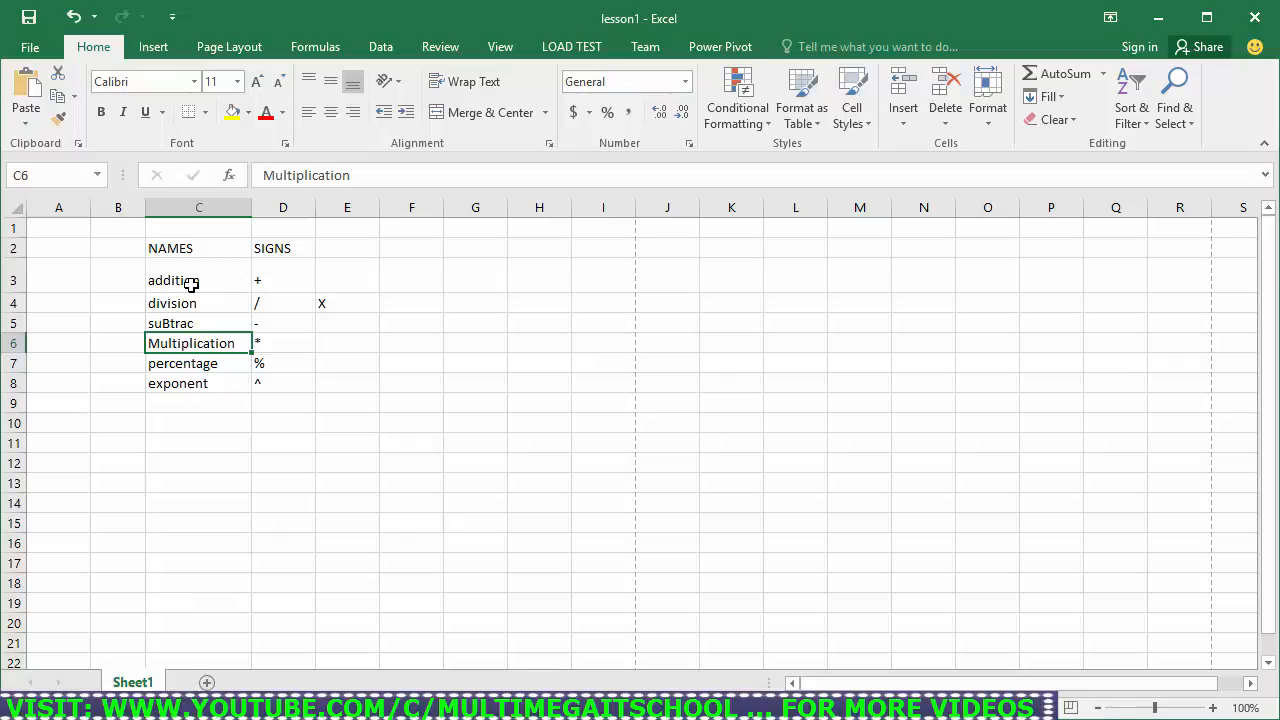
Enter the addition formula = 2+ 2 in cell E10.
{"action": "left_click", "coordinate": [346, 432]}
{"action": "type", "text": "="}
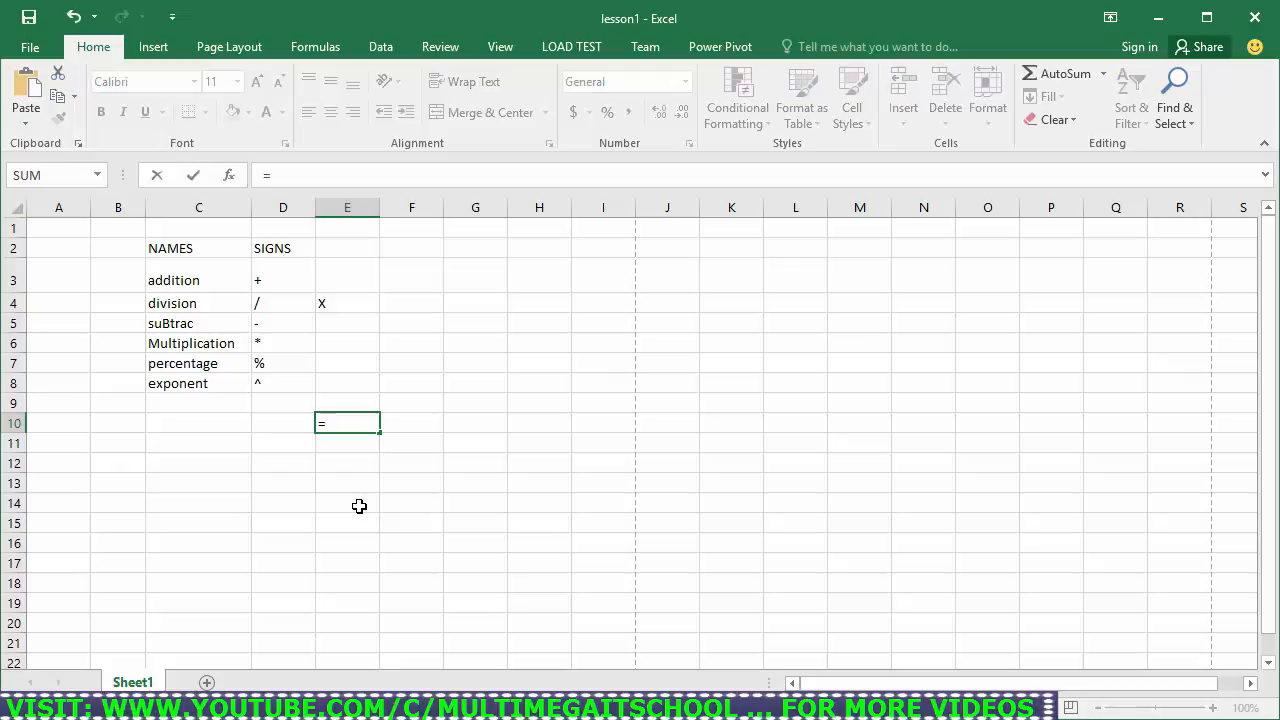
{"action": "type", "text": " 2+ 2"}
{"action": "key", "text": "Return"}
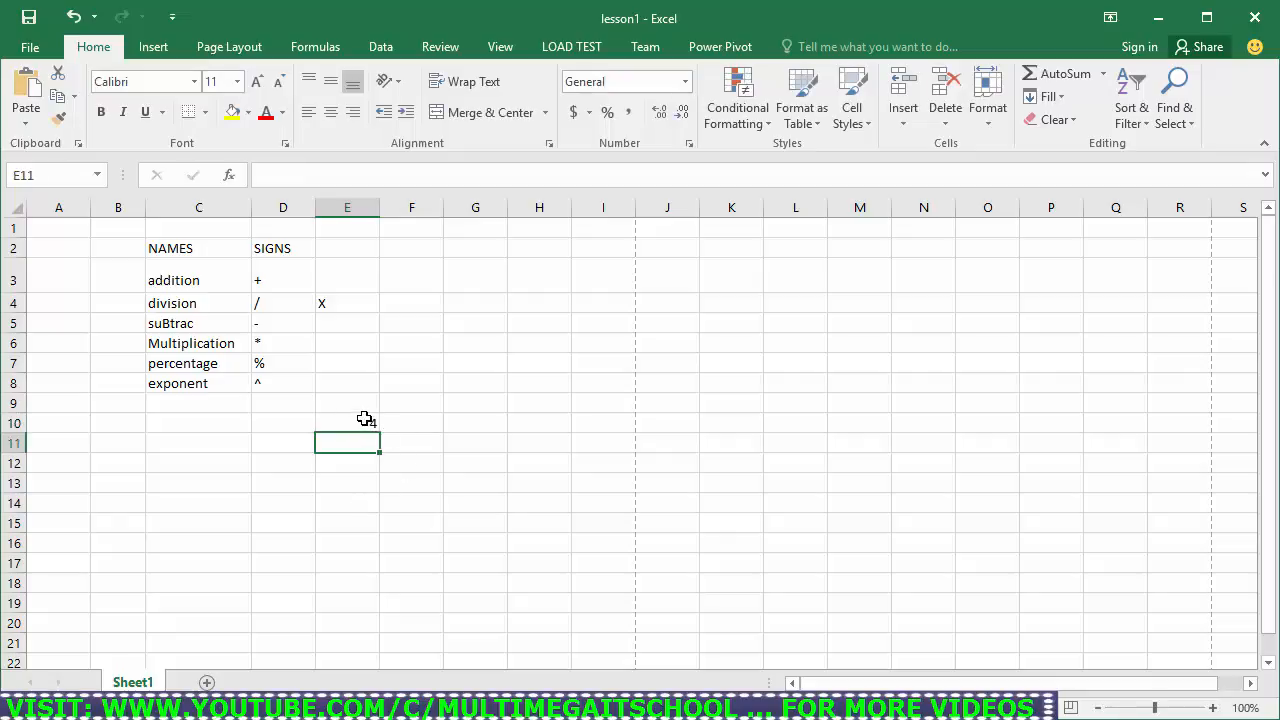
{"action": "left_click", "coordinate": [476, 398]}
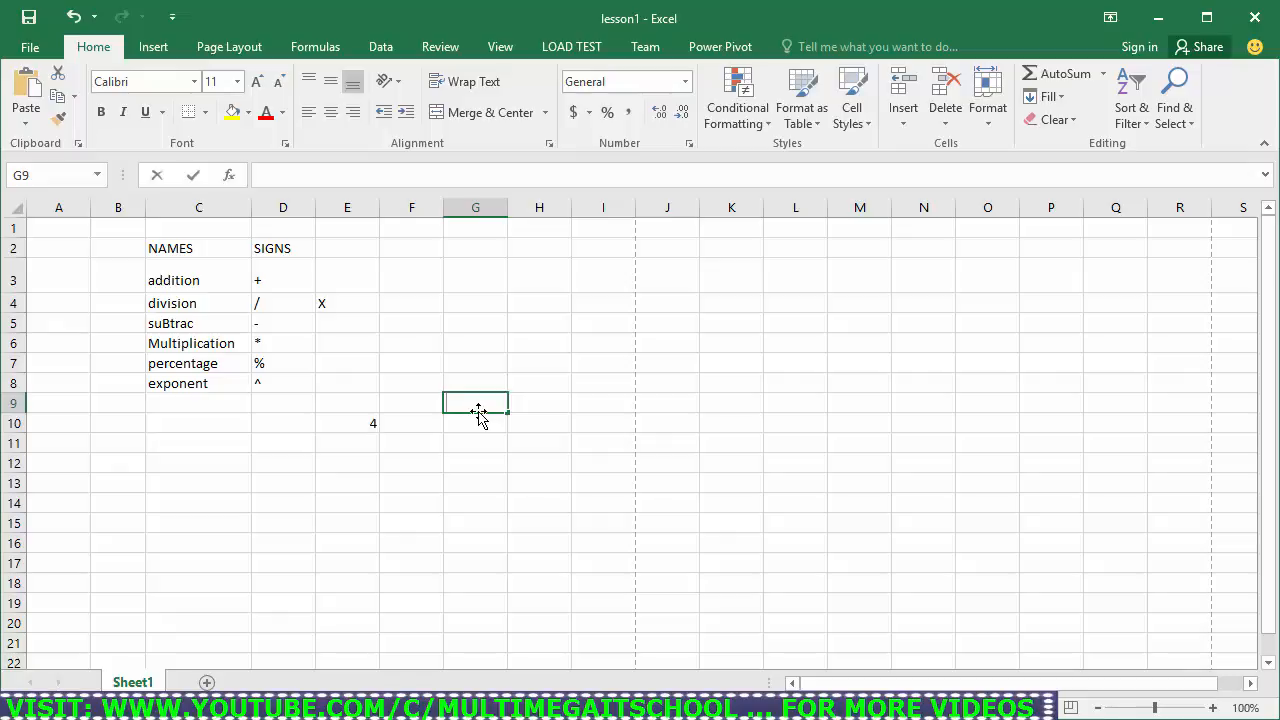
Start a formula with an equals sign in G9, cancel it, and select the range A1:G13.
{"action": "type", "text": "="}
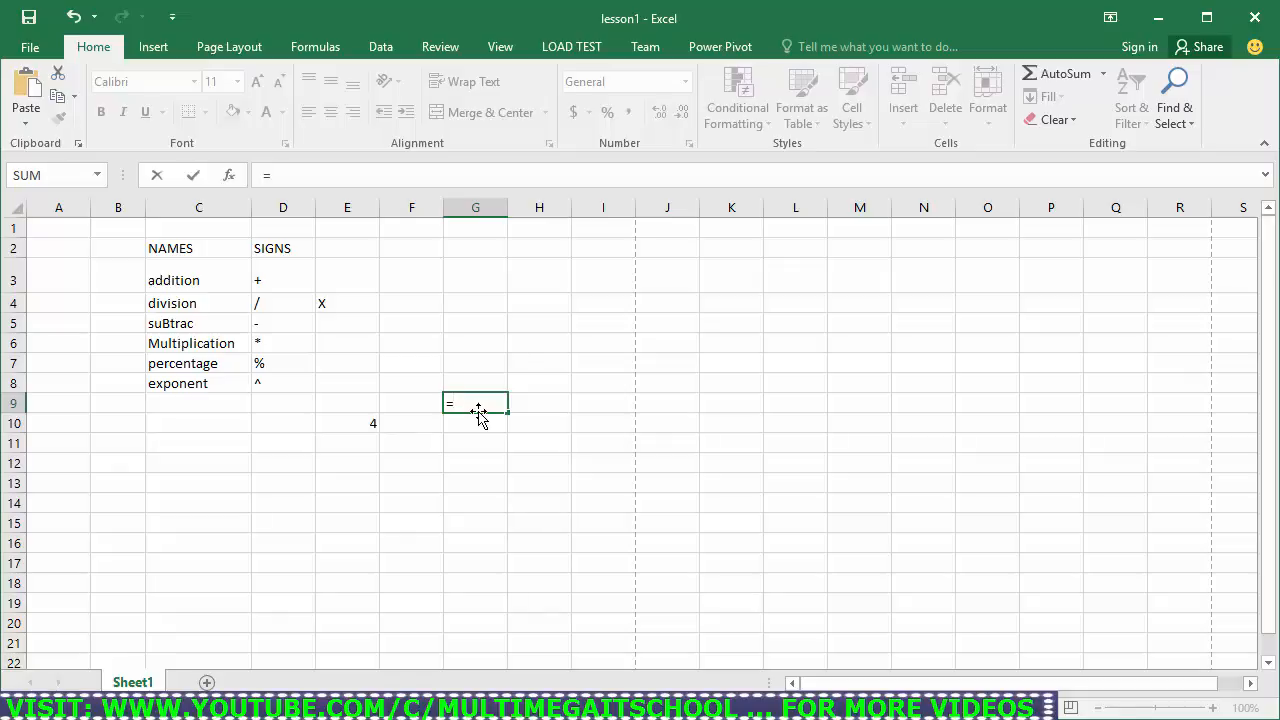
{"action": "key", "text": "Escape"}
{"action": "left_click_drag", "start_coordinate": [475, 483], "coordinate": [3, 203]}
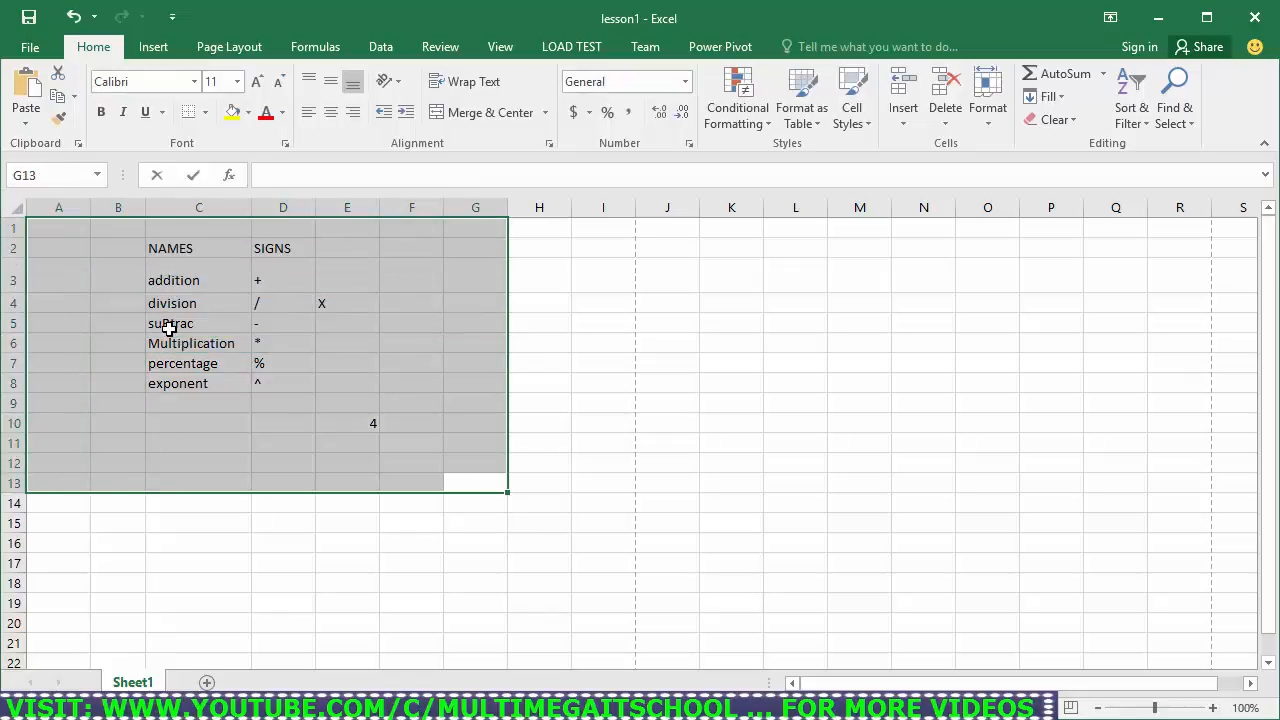
{"action": "key", "text": "F2"}
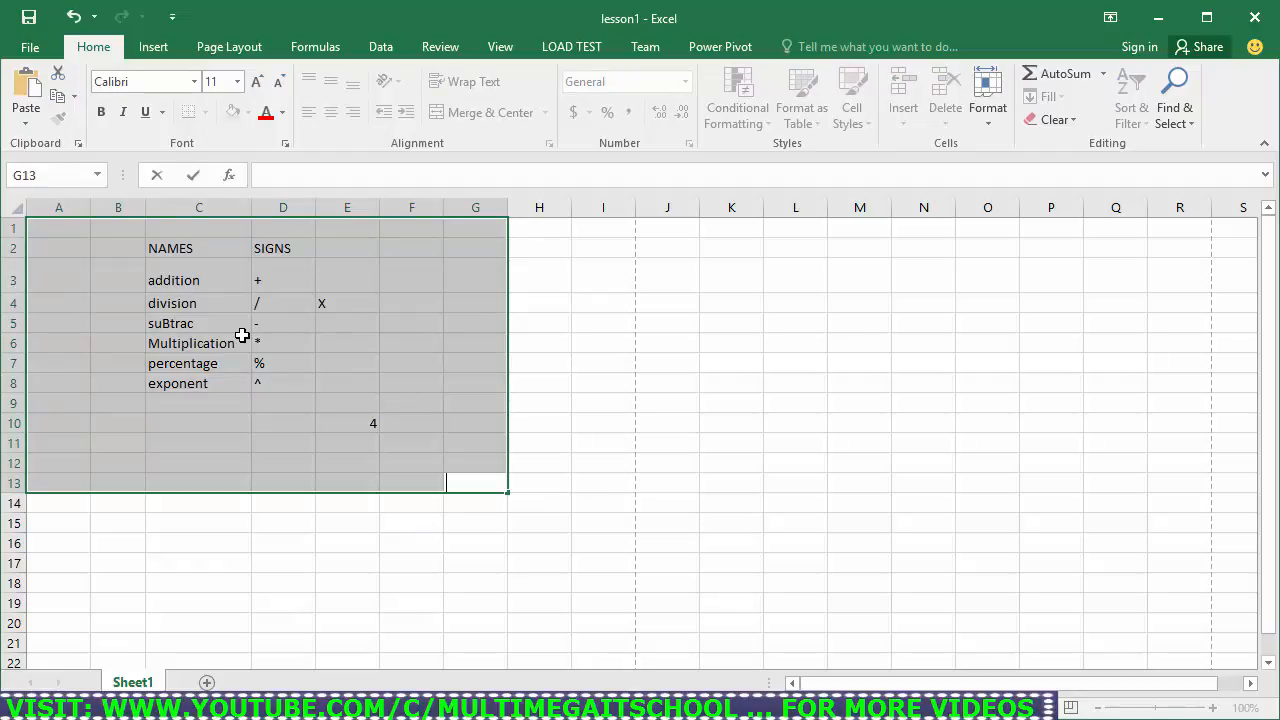
{"action": "left_click", "coordinate": [268, 548]}
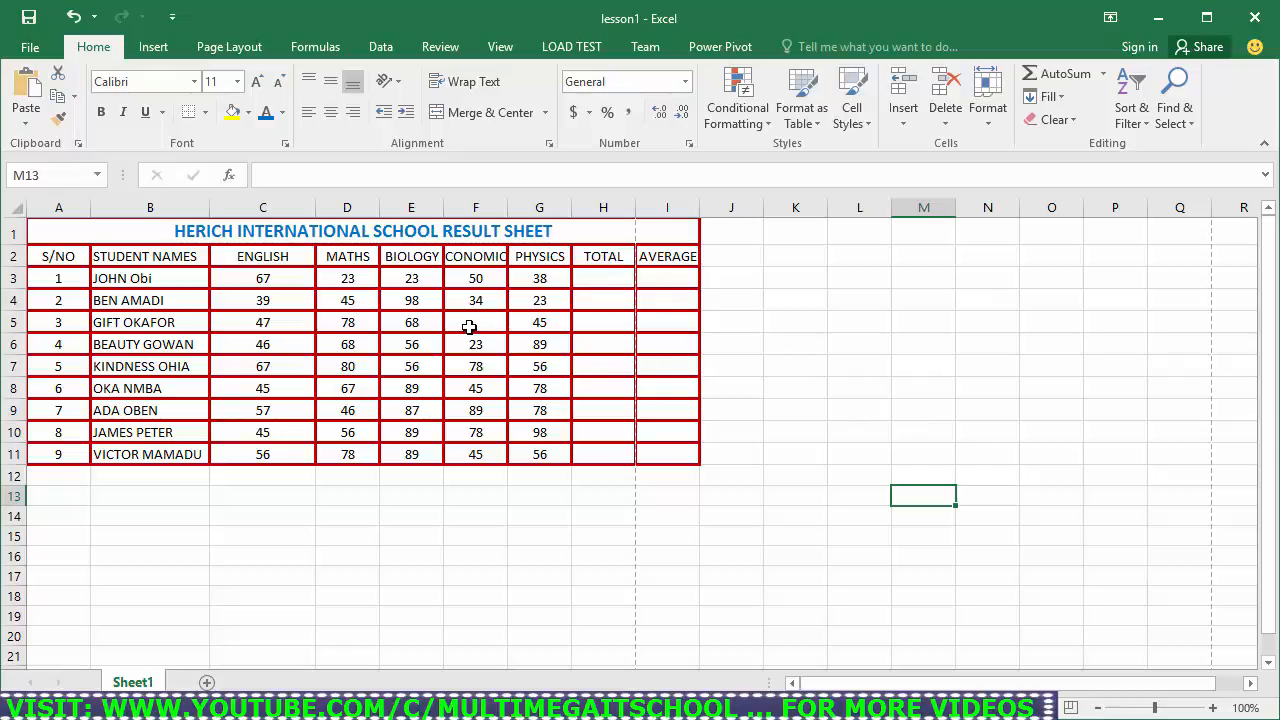
Try merging and centering cells J1:R1 beside the result sheet title, and undo the merge.
{"action": "left_click", "coordinate": [55, 232]}
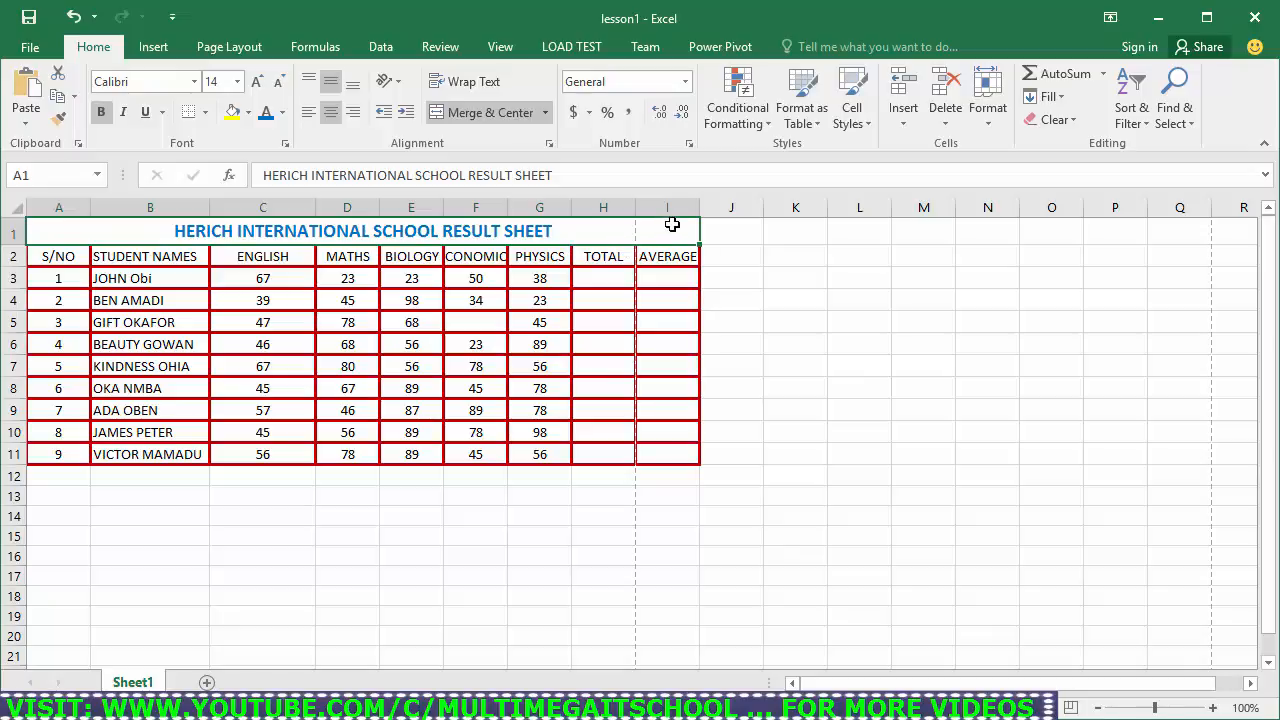
{"action": "left_click", "coordinate": [732, 231]}
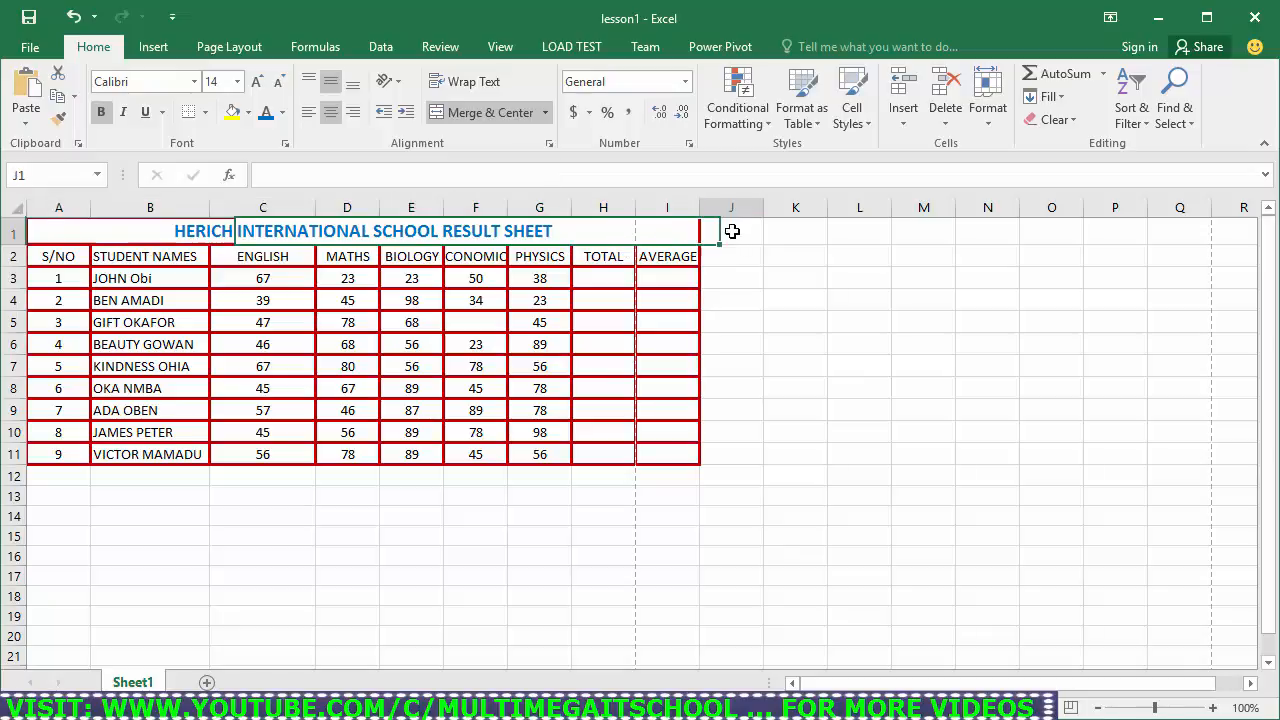
{"action": "left_click_drag", "start_coordinate": [745, 230], "coordinate": [1234, 229]}
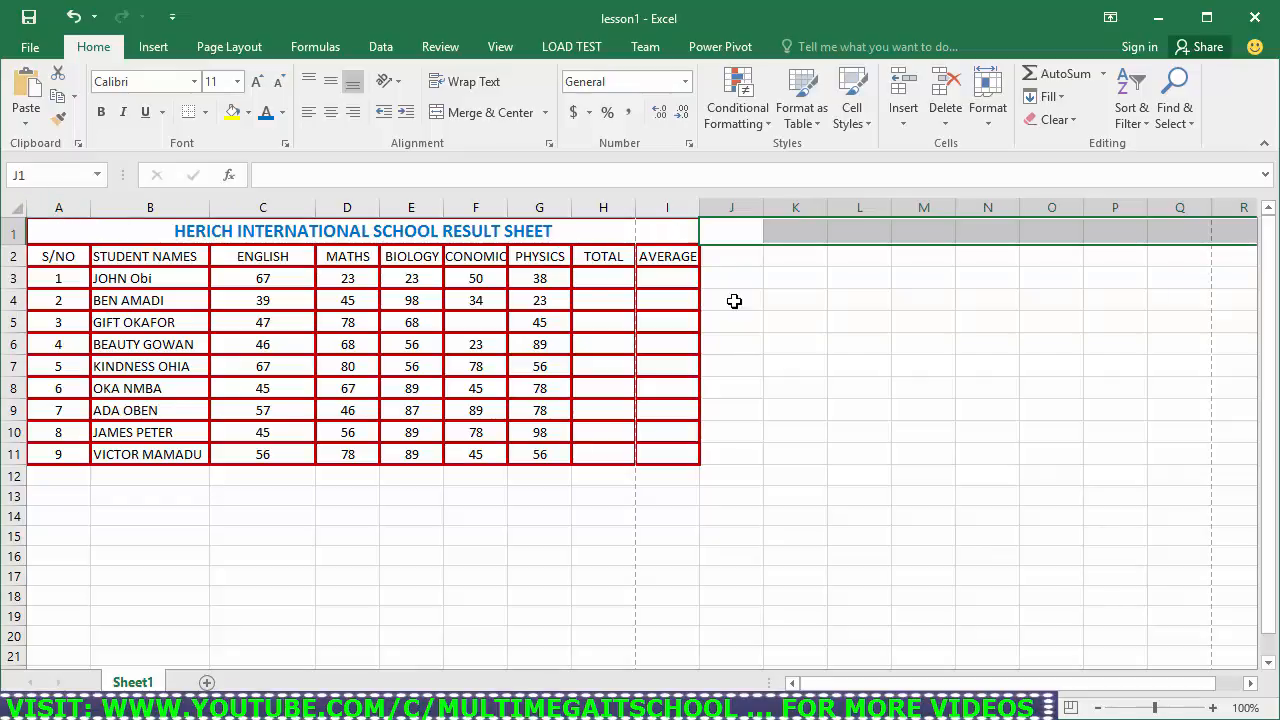
{"action": "left_click", "coordinate": [545, 112]}
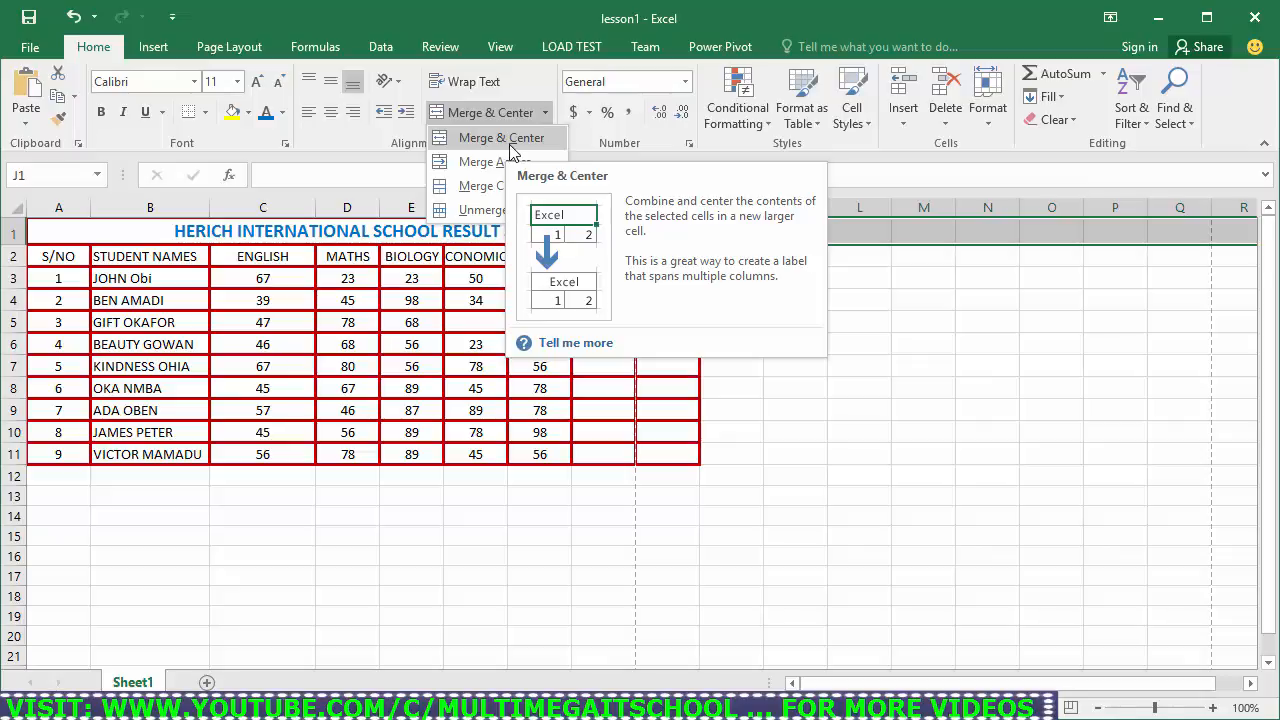
{"action": "left_click", "coordinate": [503, 140]}
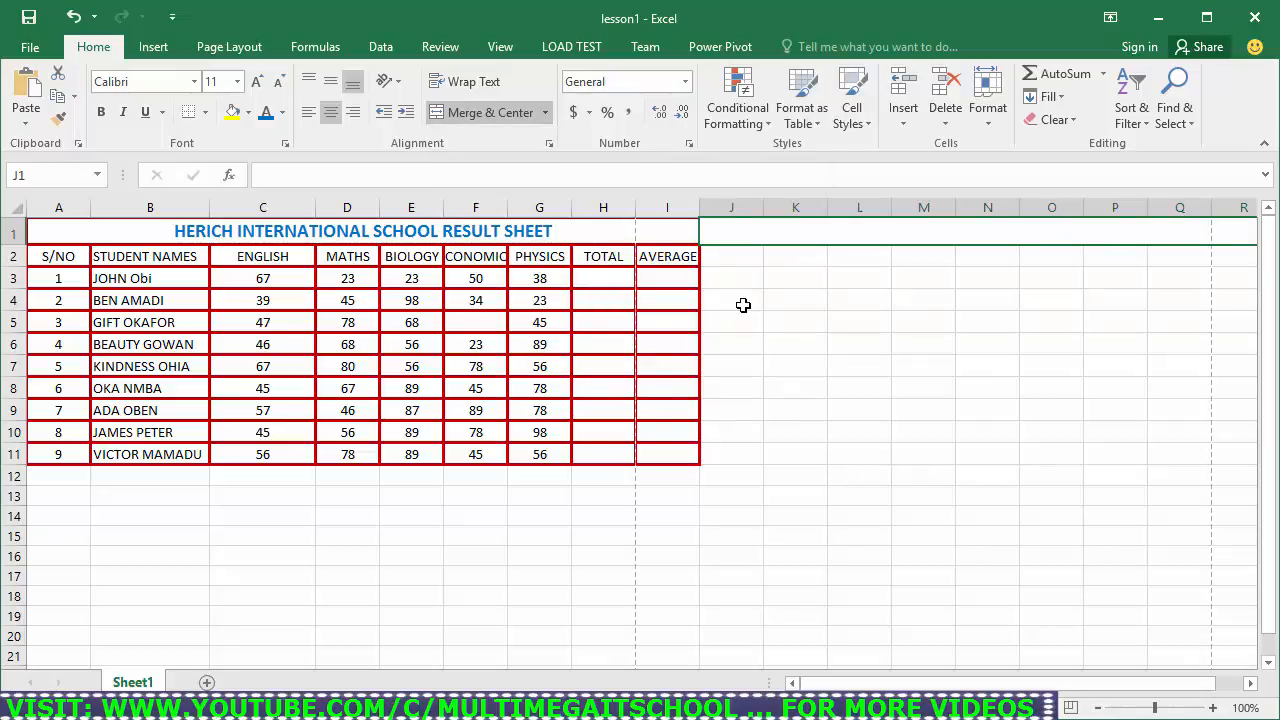
{"action": "key", "text": "ctrl+z"}
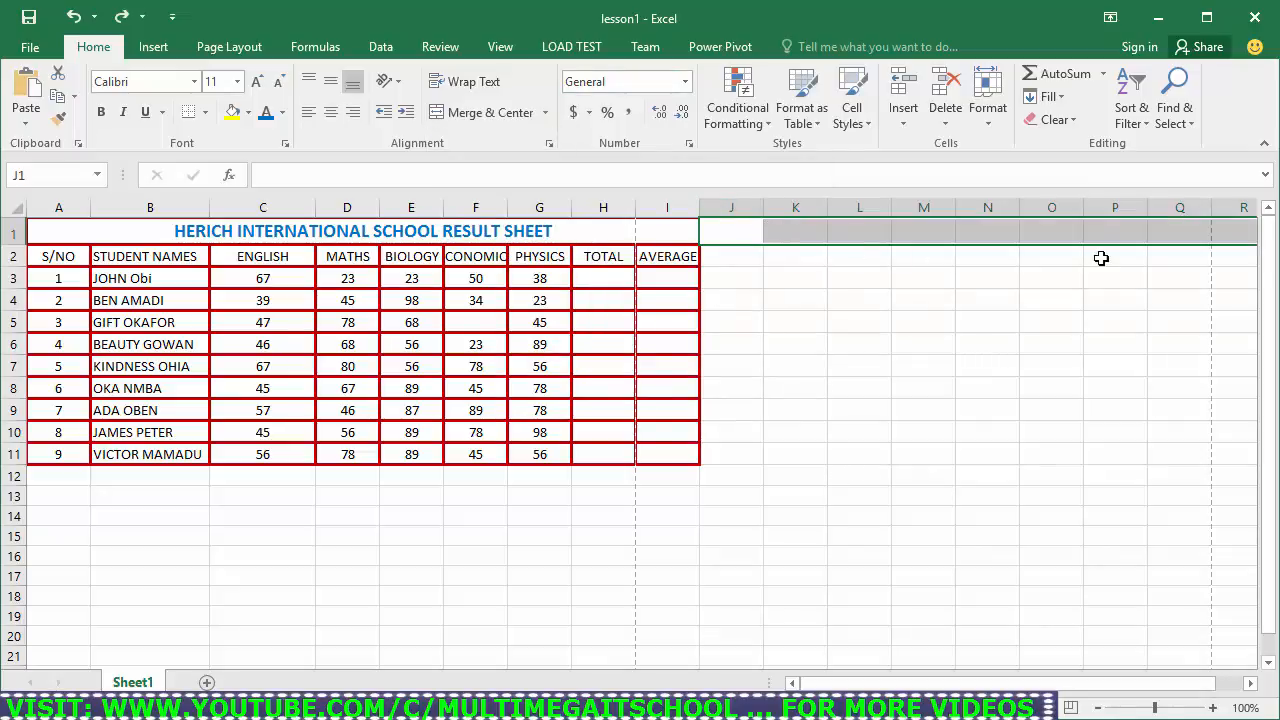
Merge the range L3:P13 into a single cell with the Merge Cells option.
{"action": "left_click", "coordinate": [546, 113]}
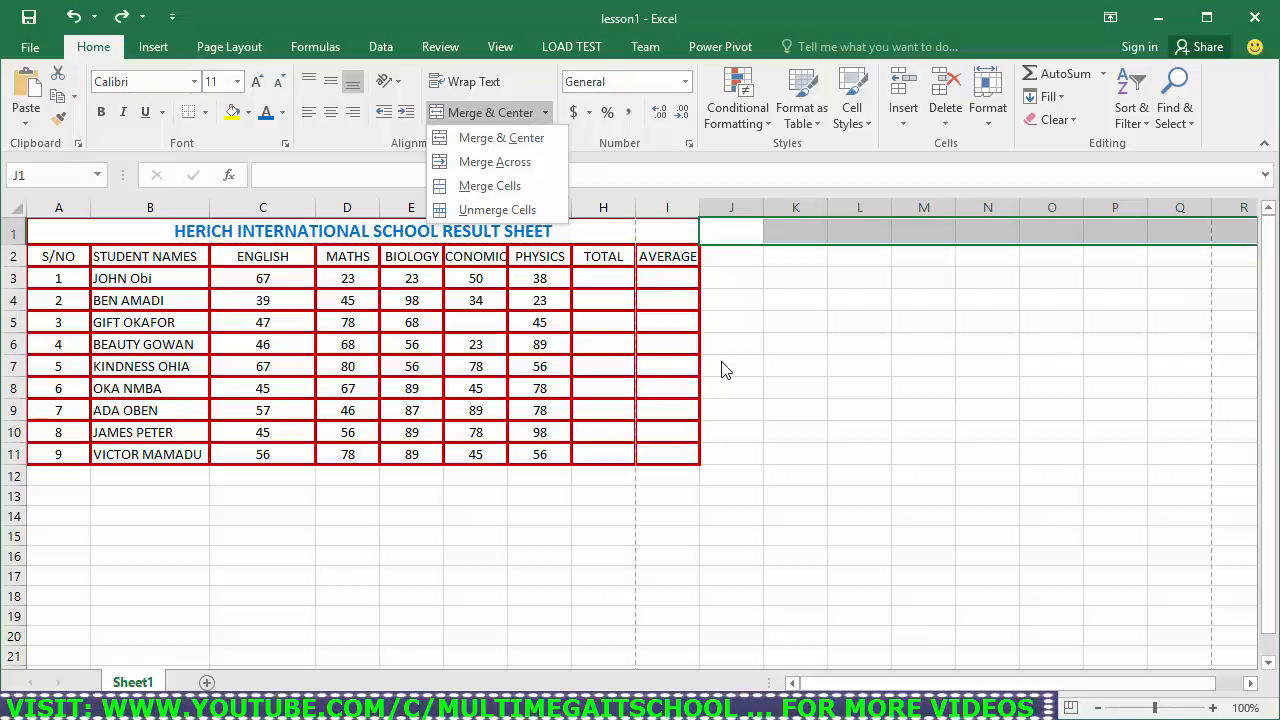
{"action": "left_click", "coordinate": [781, 338]}
{"action": "left_click_drag", "start_coordinate": [758, 326], "coordinate": [980, 451]}
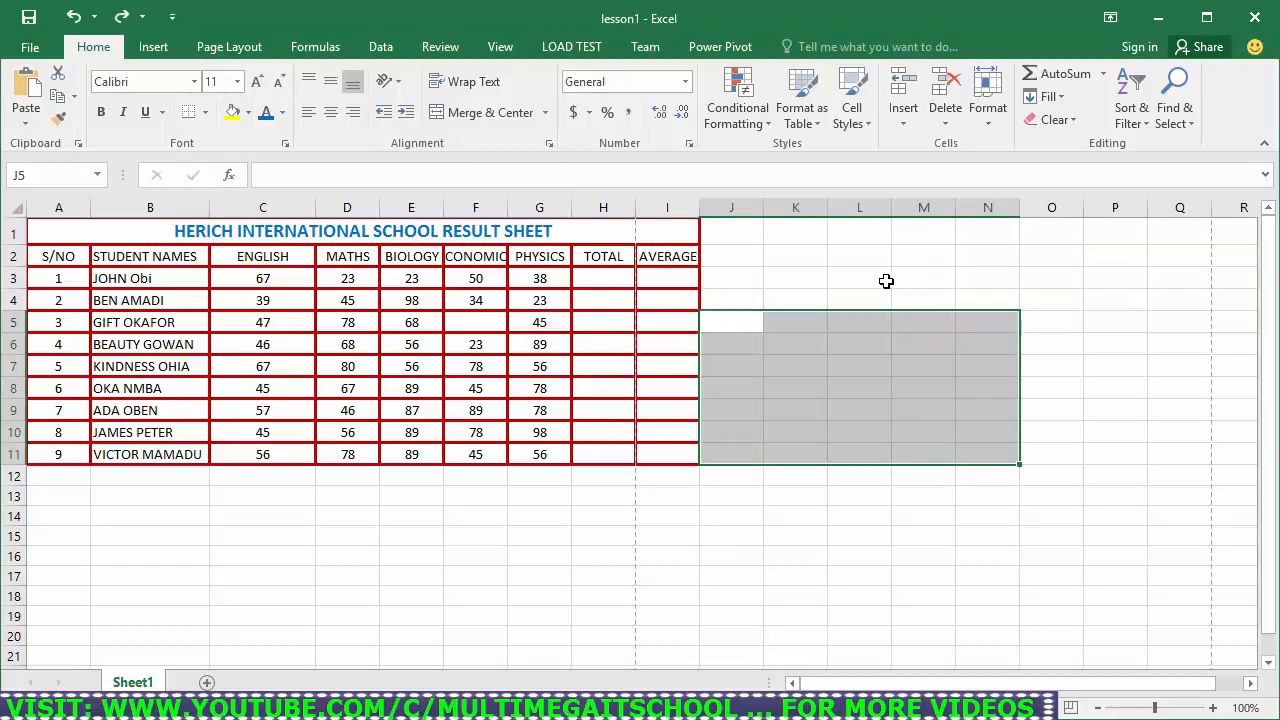
{"action": "left_click_drag", "start_coordinate": [877, 278], "coordinate": [1127, 500]}
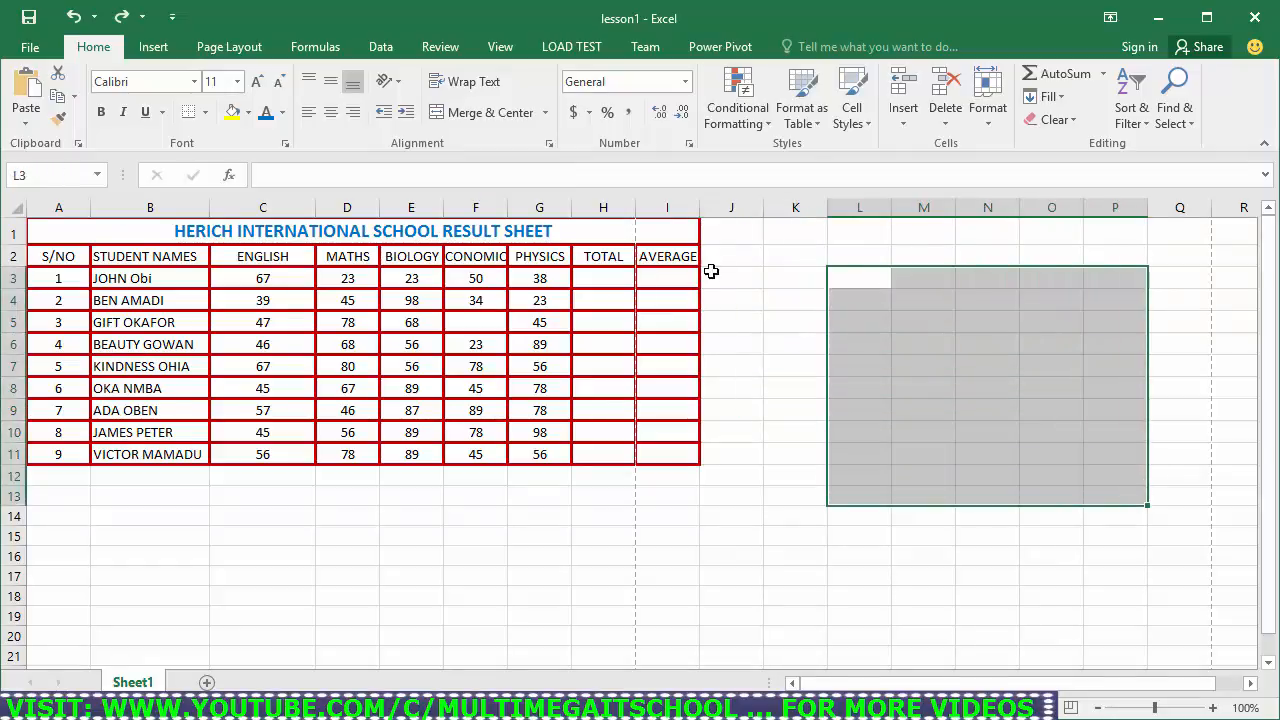
{"action": "left_click", "coordinate": [545, 112]}
{"action": "left_click", "coordinate": [519, 187]}
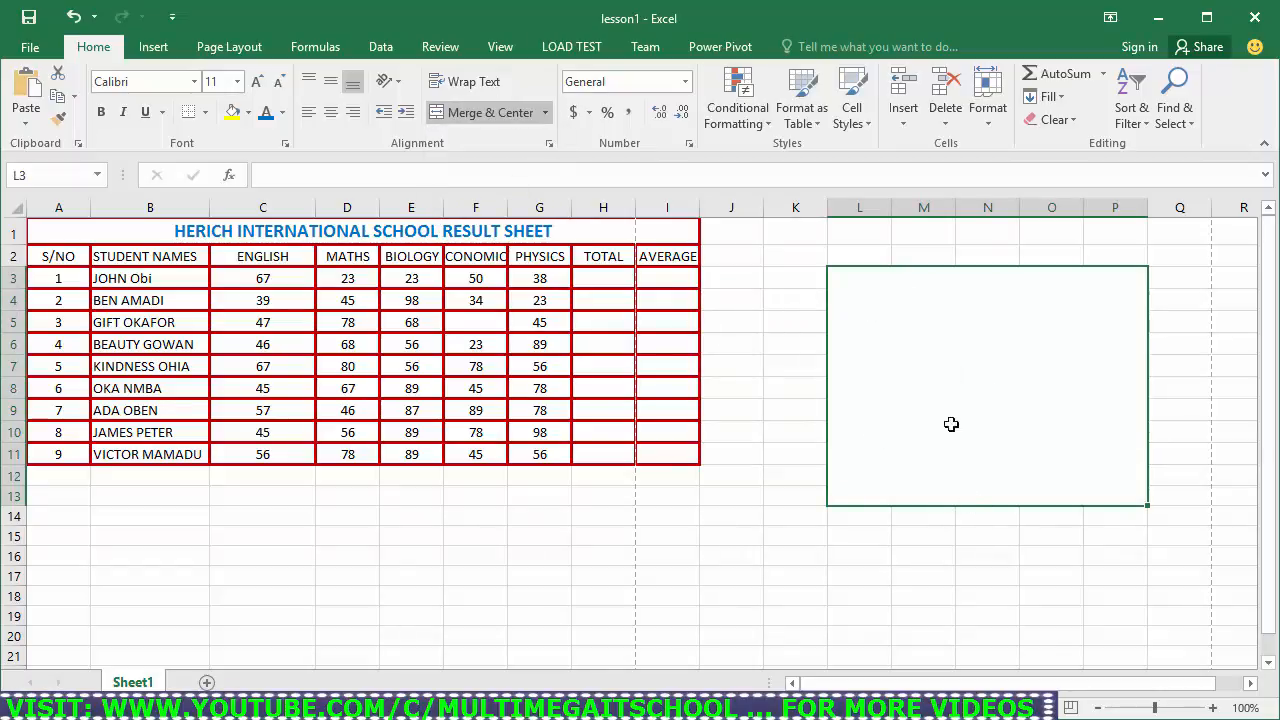
Check the cell address of the merged block L3:P13 and undo its merge.
{"action": "left_click", "coordinate": [941, 562]}
{"action": "left_click", "coordinate": [964, 354]}
{"action": "left_click", "coordinate": [30, 175]}
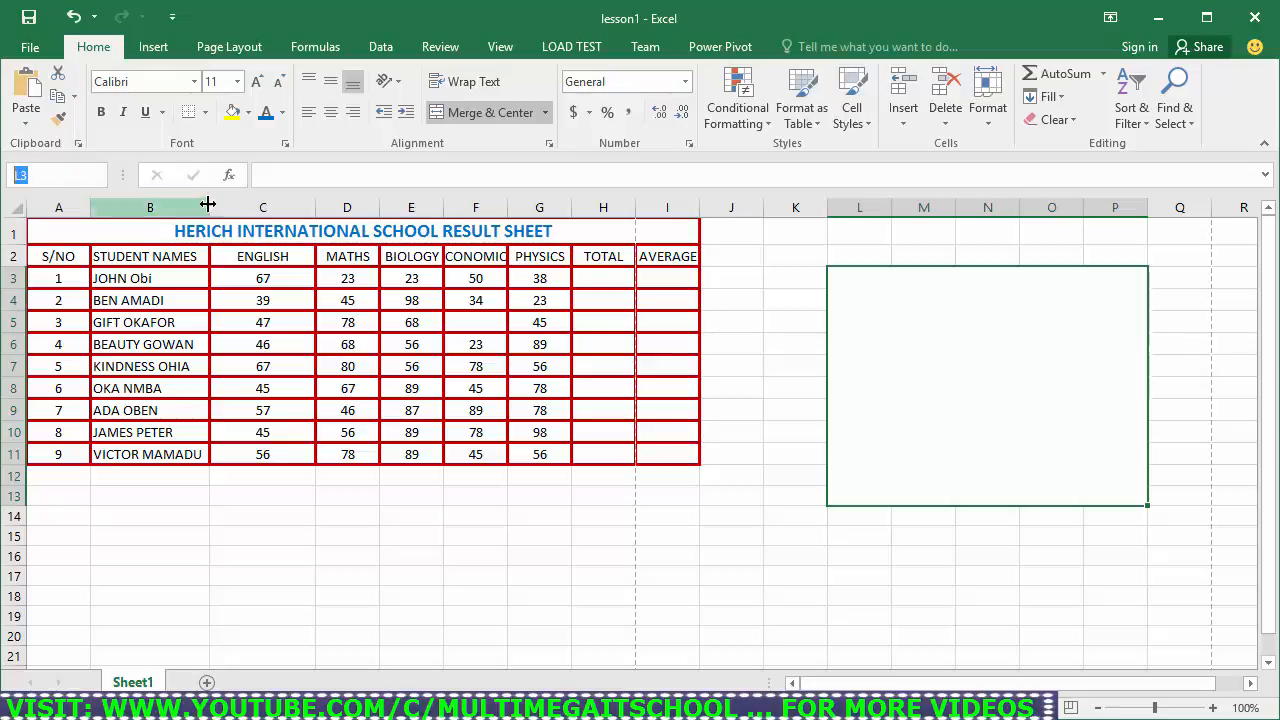
{"action": "left_click", "coordinate": [927, 370]}
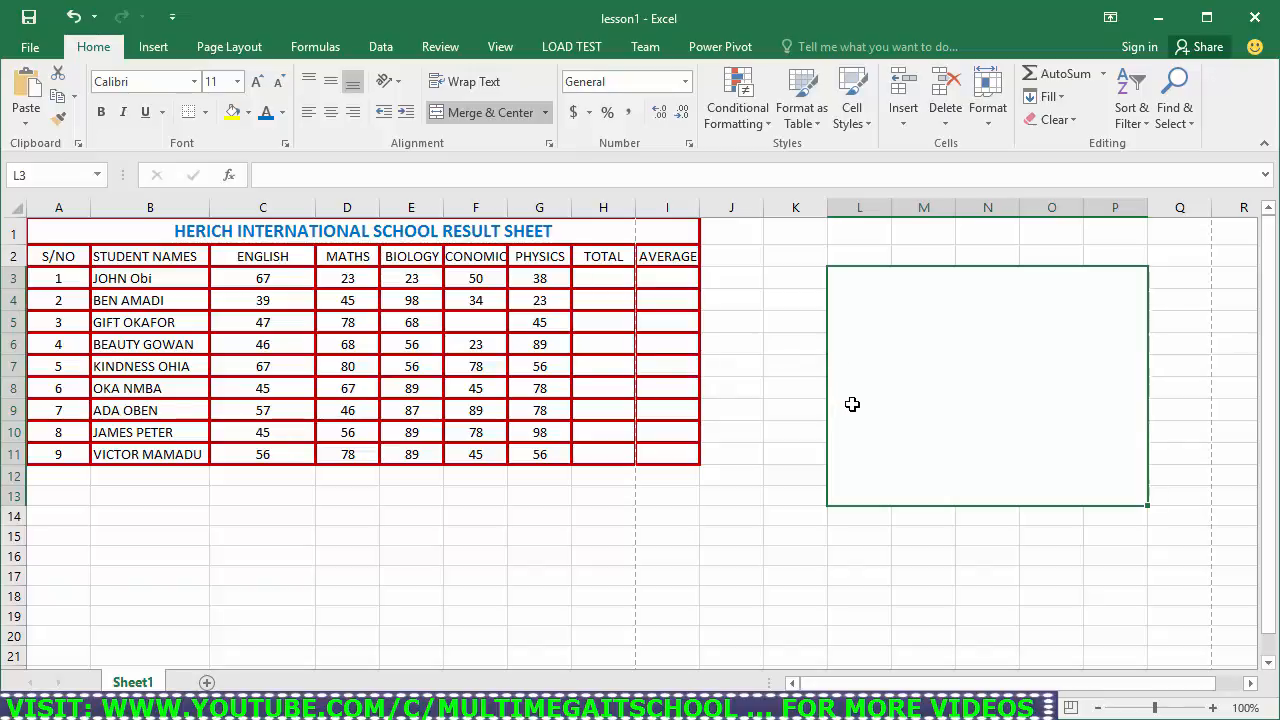
{"action": "key", "text": "ctrl+z"}
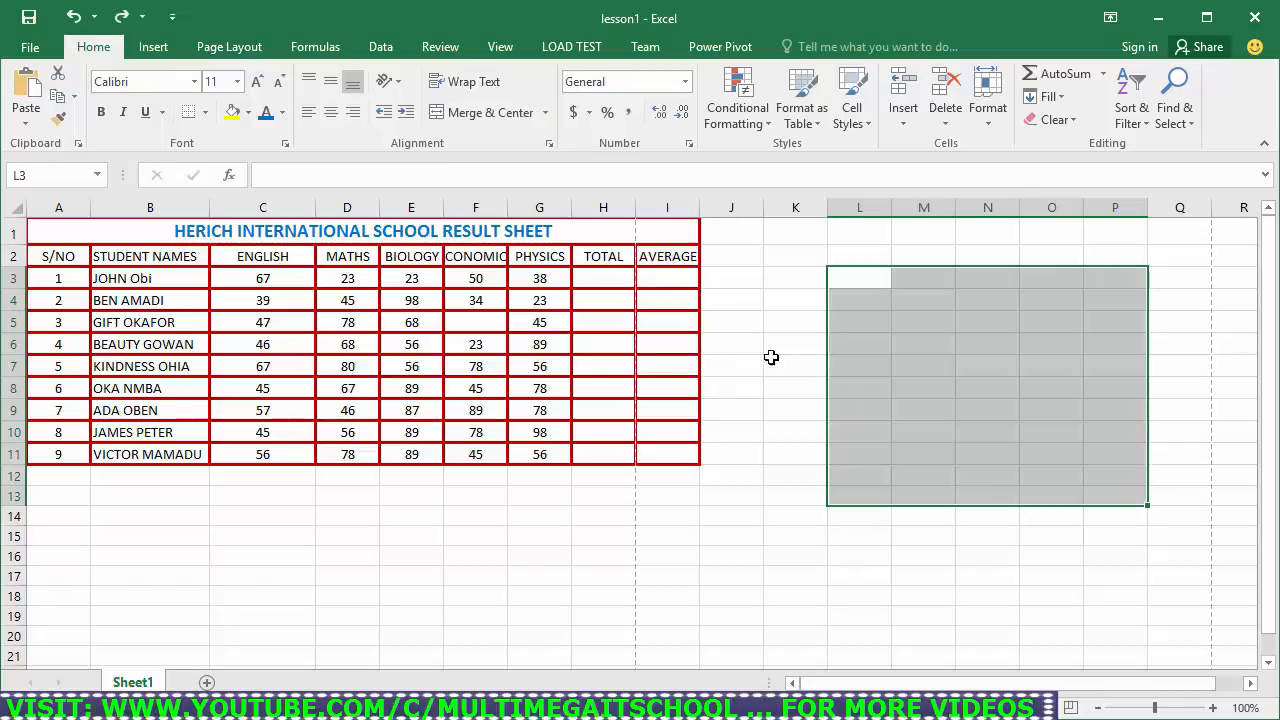
Merge and center cells J1:R1 to hold a second table's title.
{"action": "left_click", "coordinate": [743, 252]}
{"action": "left_click", "coordinate": [745, 237]}
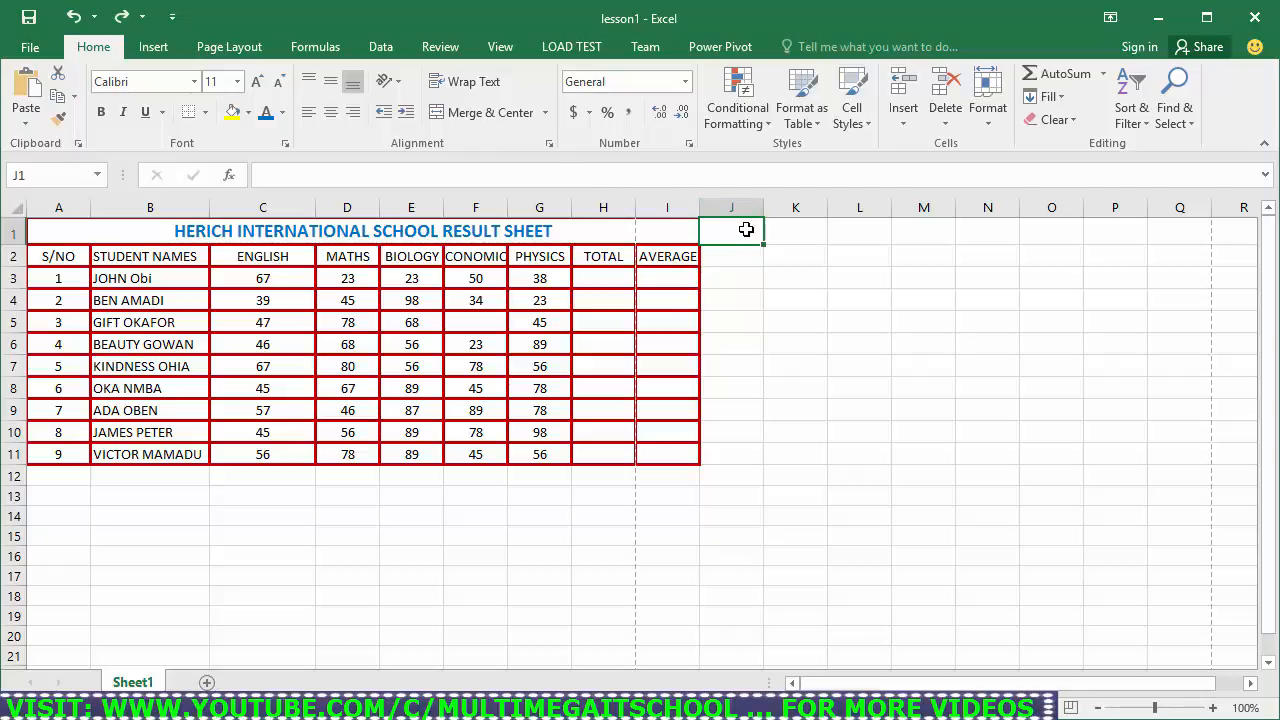
{"action": "mouse_move", "coordinate": [743, 229]}
{"action": "left_mouse_down"}
{"action": "mouse_move", "coordinate": [1209, 247]}
{"action": "mouse_move", "coordinate": [1217, 230]}
{"action": "left_mouse_up"}
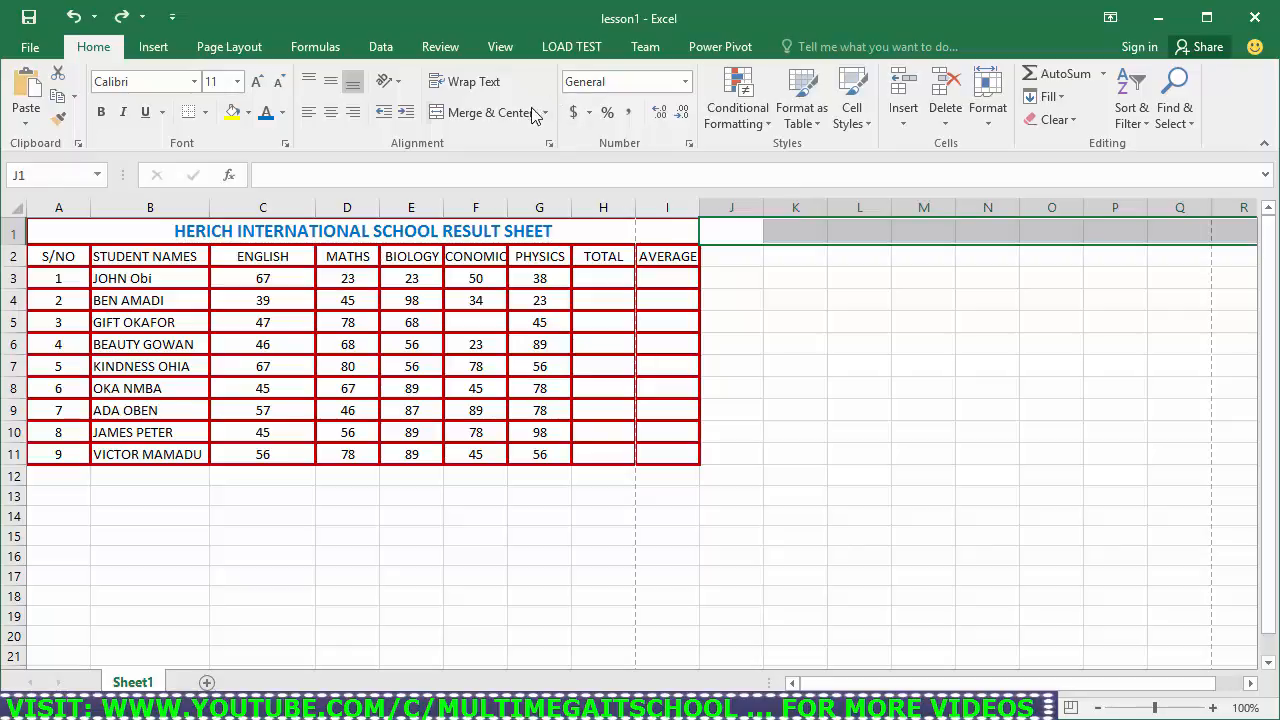
{"action": "left_click", "coordinate": [497, 116]}
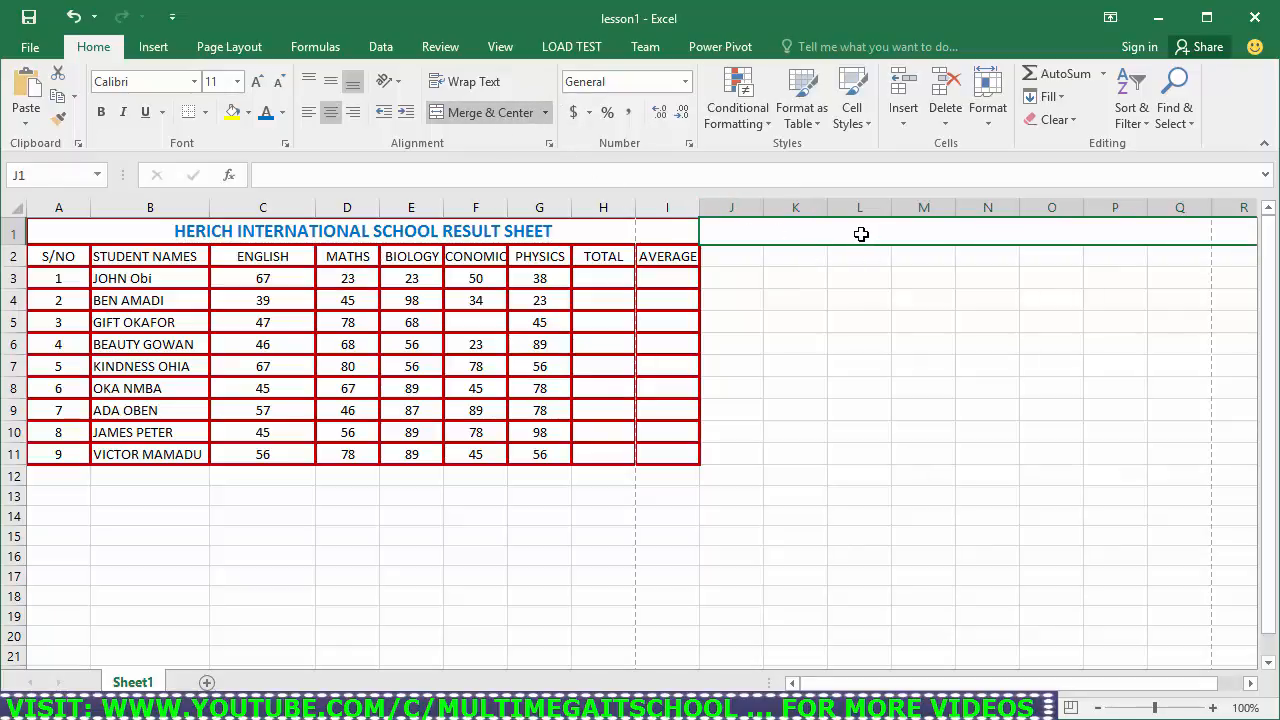
Enter the title HERICH INTERNATIONAL SCHOOL RESULT SHEET in capitals in the merged cell J1.
{"action": "type", "text": "her"}
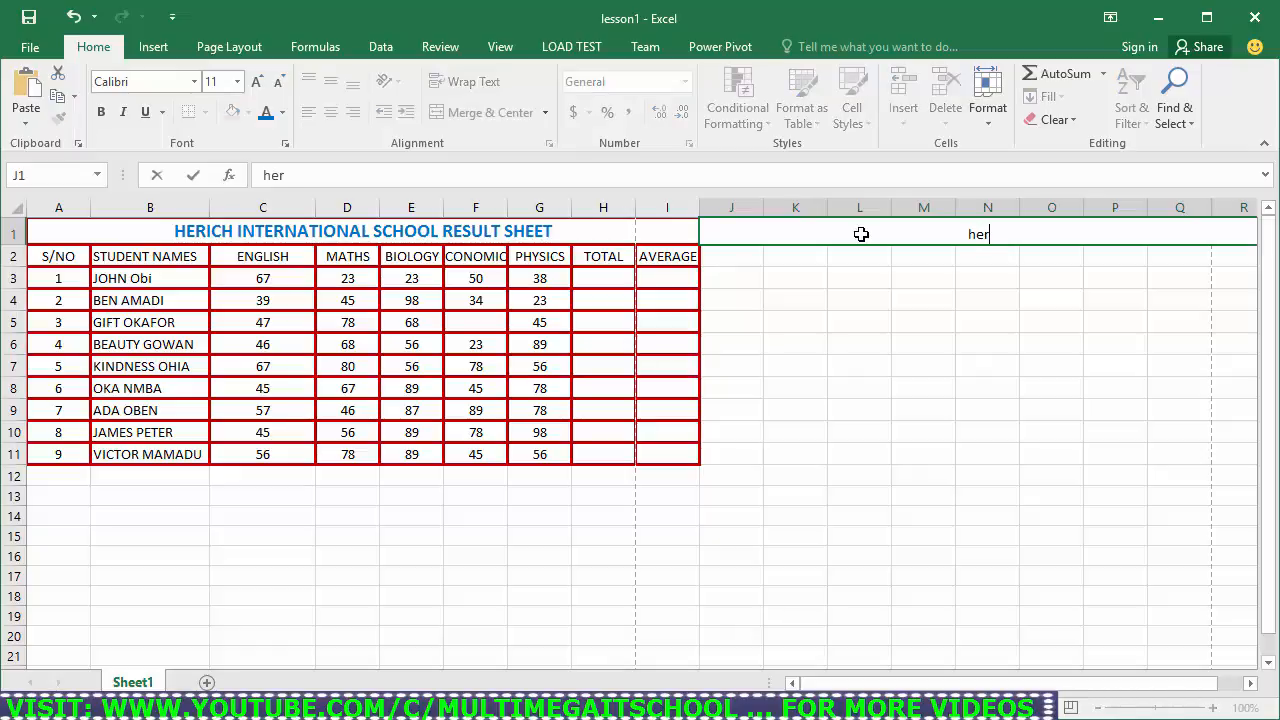
{"action": "key", "text": "BackSpace"}
{"action": "key", "text": "BackSpace"}
{"action": "key", "text": "BackSpace"}
{"action": "key", "text": "BackSpace"}
{"action": "type", "text": "HERICH INTER"}
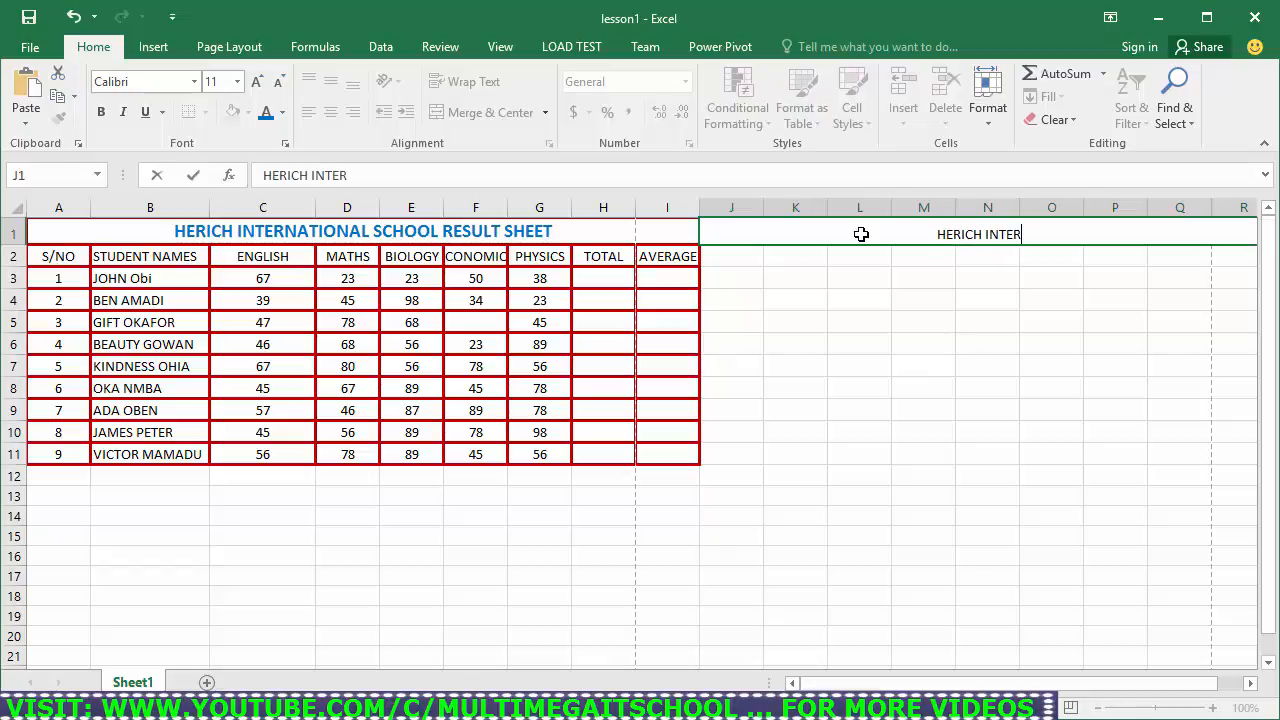
{"action": "type", "text": "NATIONA"}
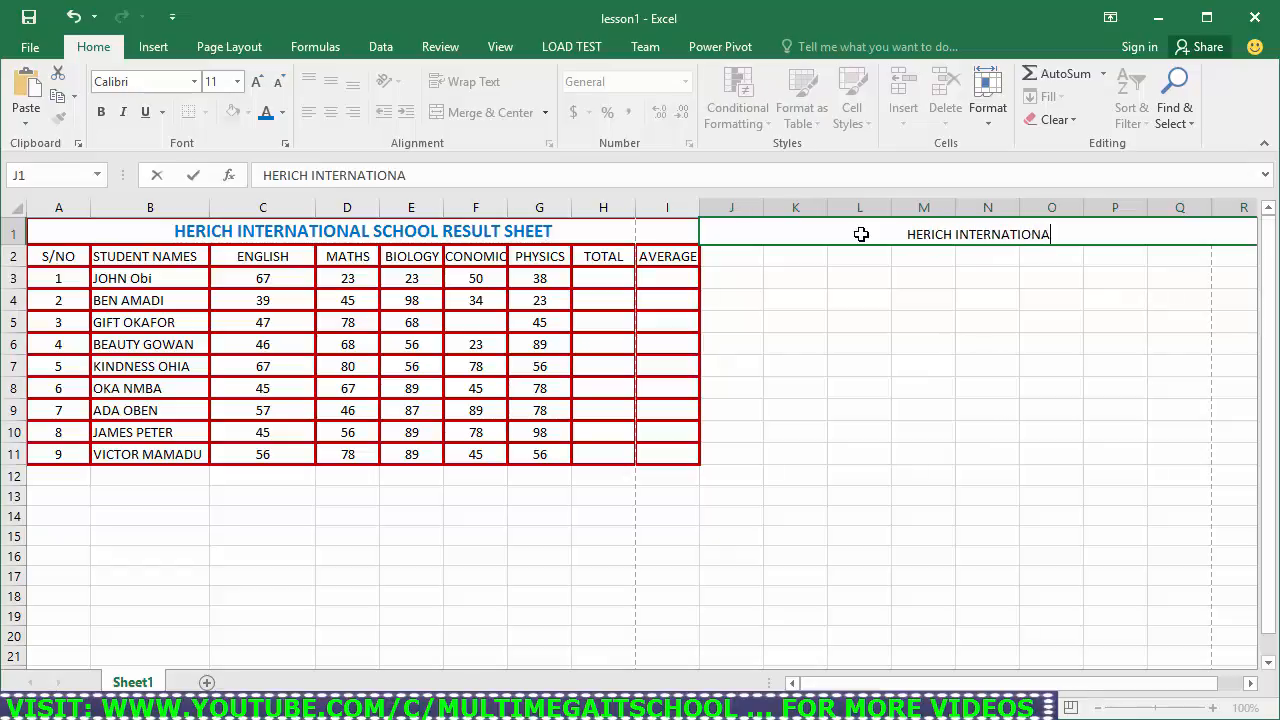
{"action": "type", "text": "L SC"}
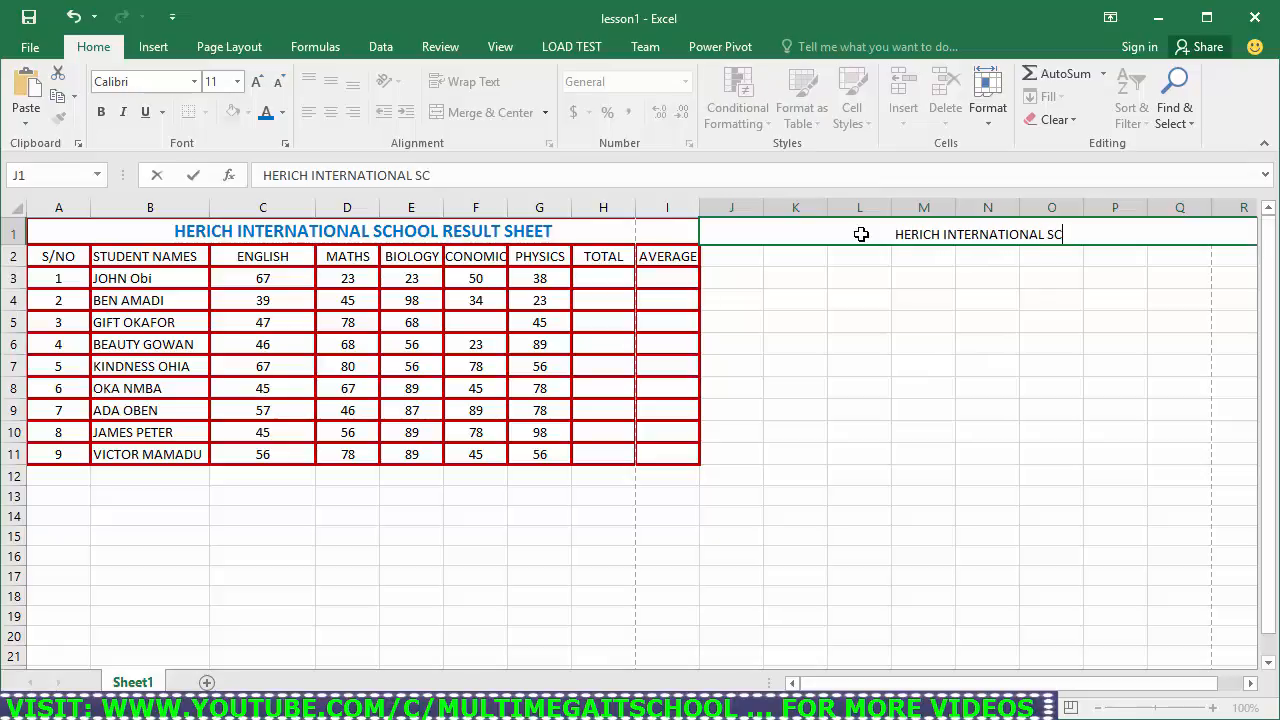
{"action": "type", "text": "HOOL"}
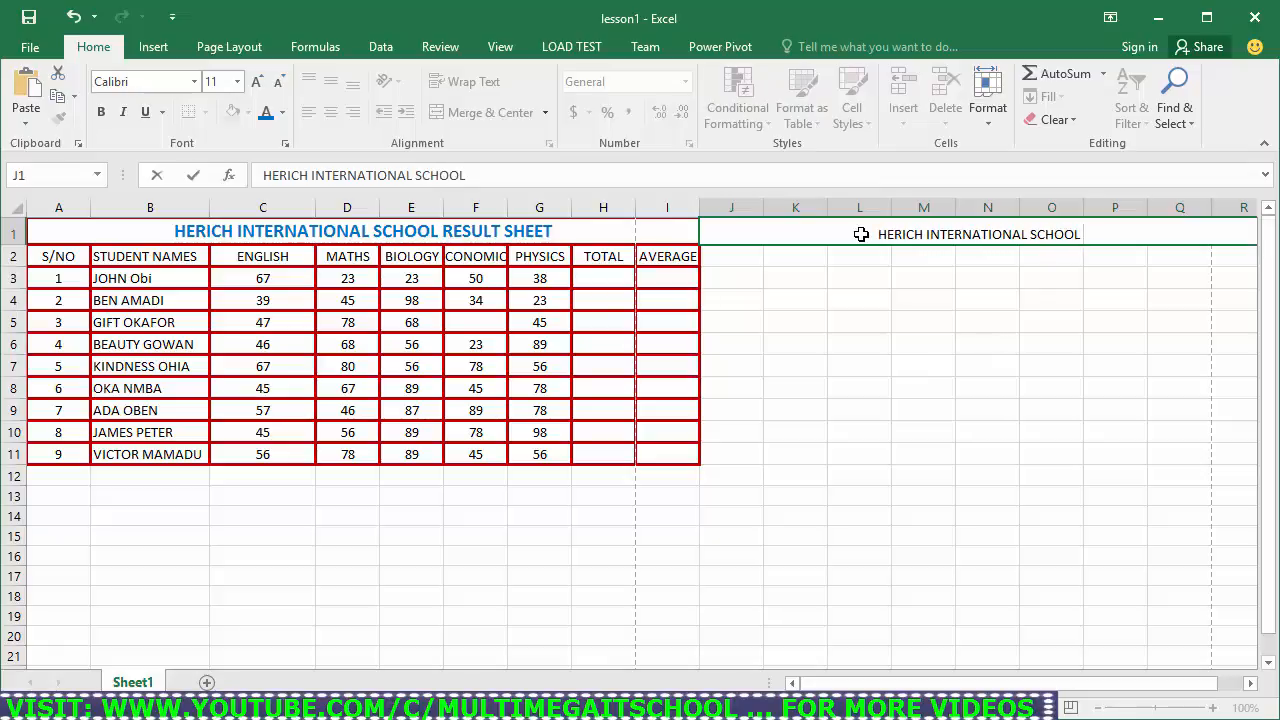
{"action": "type", "text": " RESULT SHEET"}
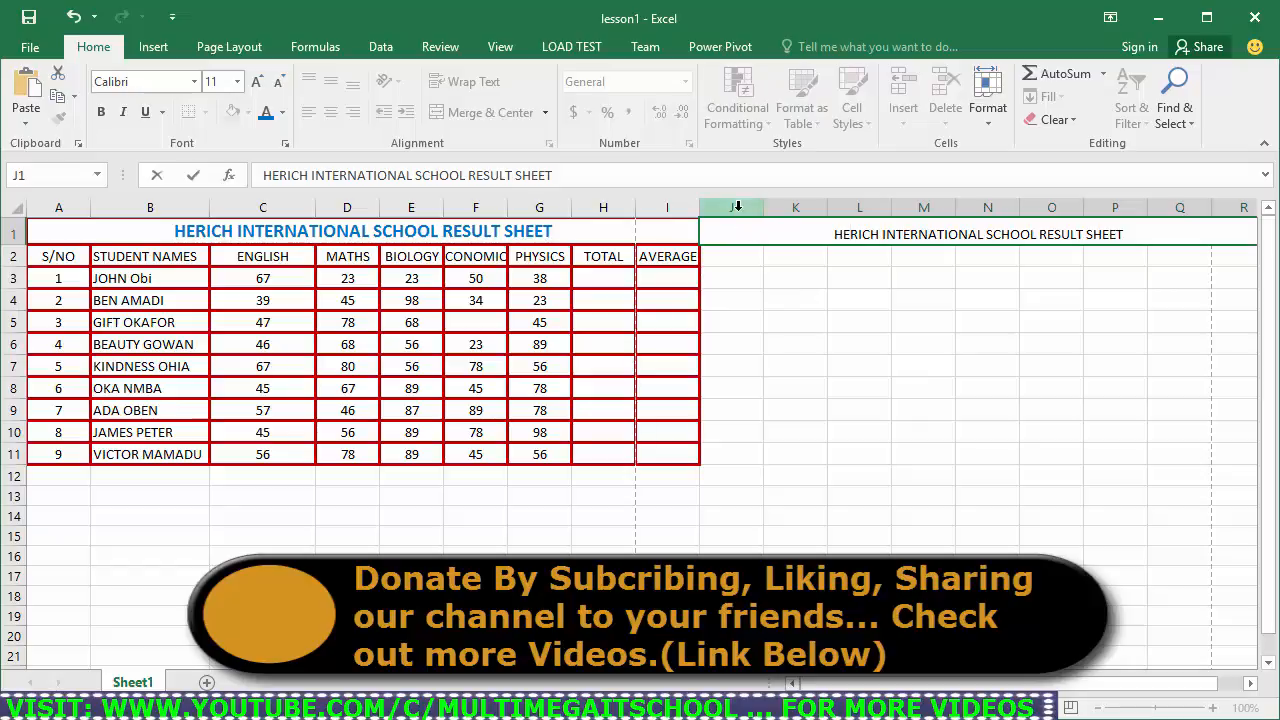
Enter the column headings S/NO in J2, STUDENT in K2 and EN in L2.
{"action": "left_click", "coordinate": [733, 260]}
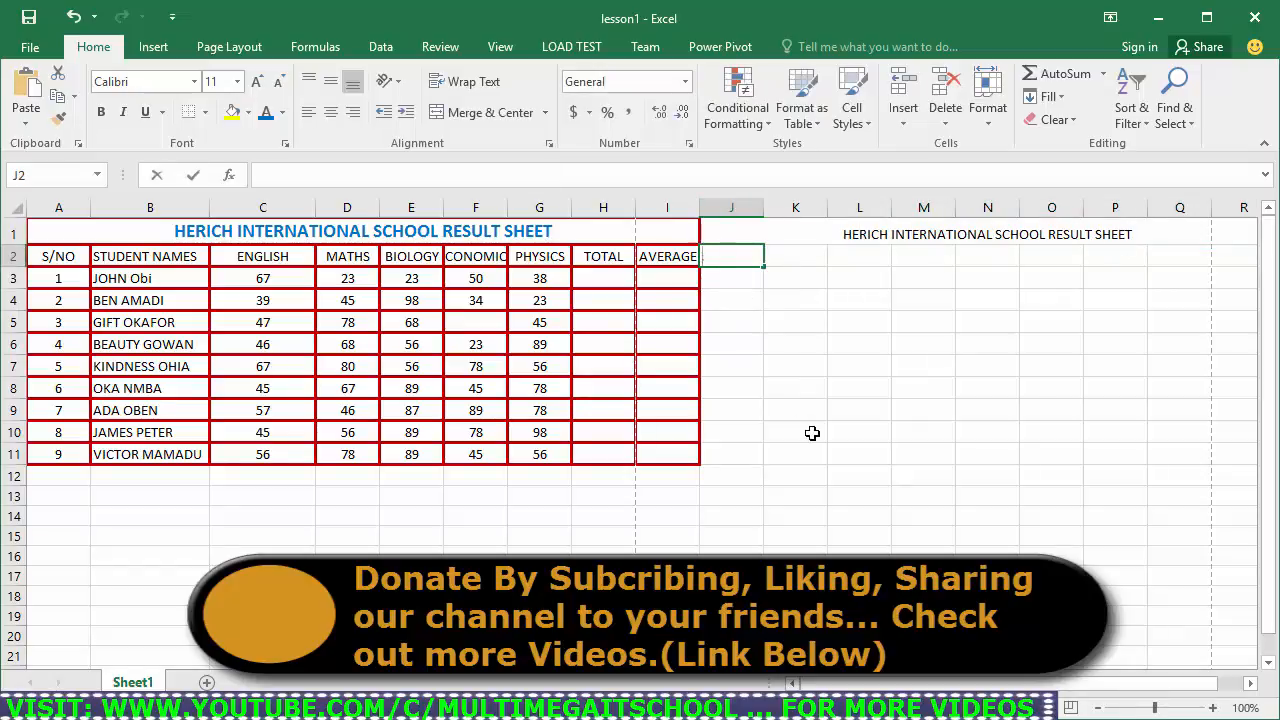
{"action": "type", "text": "S/NO"}
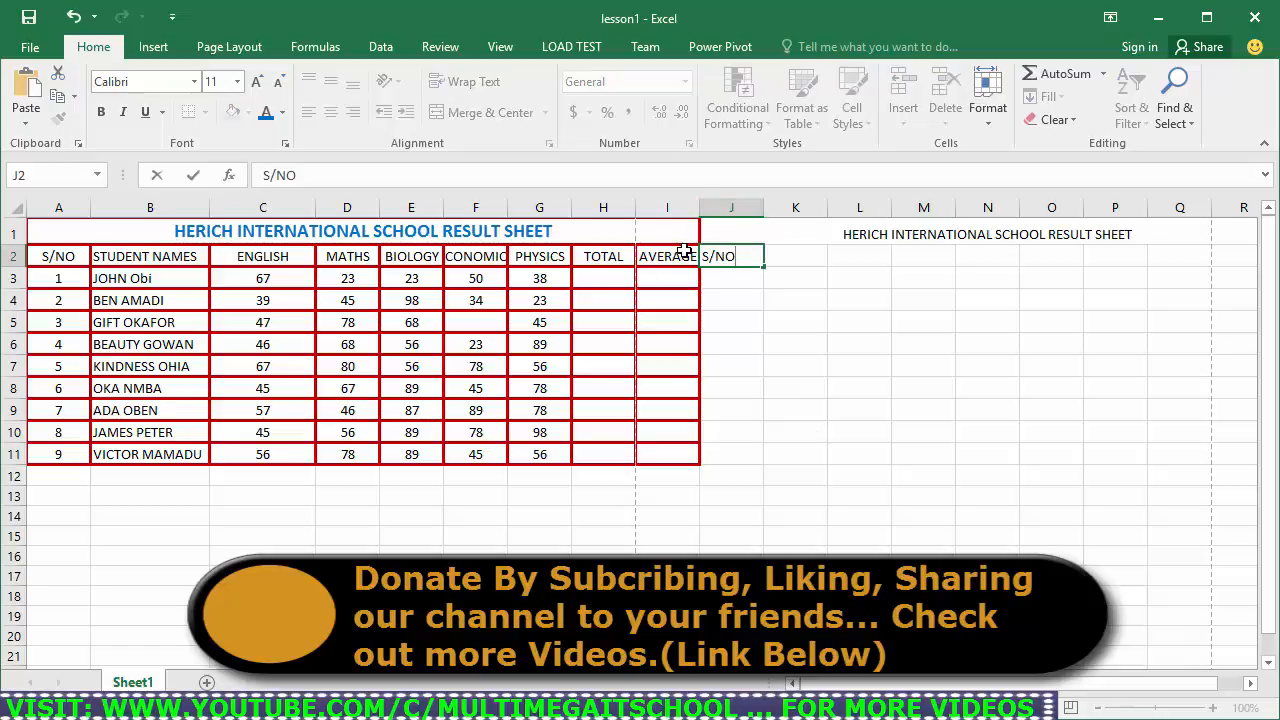
{"action": "left_click", "coordinate": [807, 260]}
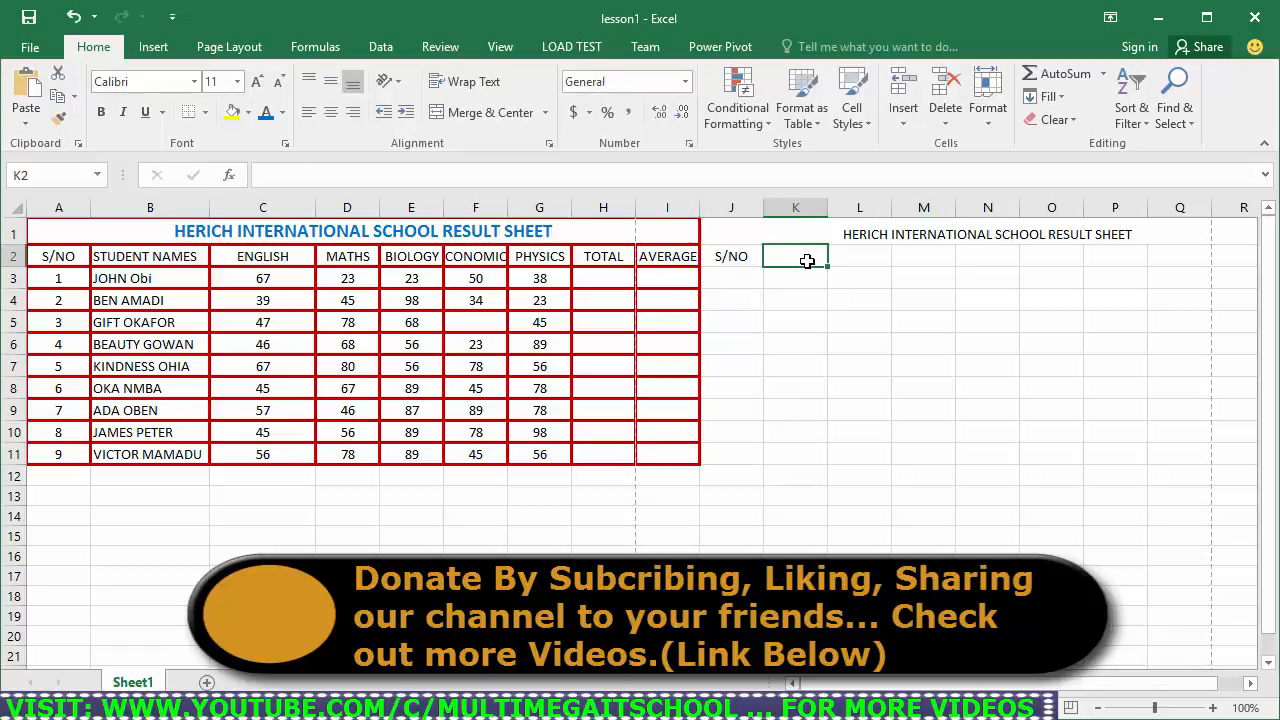
{"action": "type", "text": "STUDENT"}
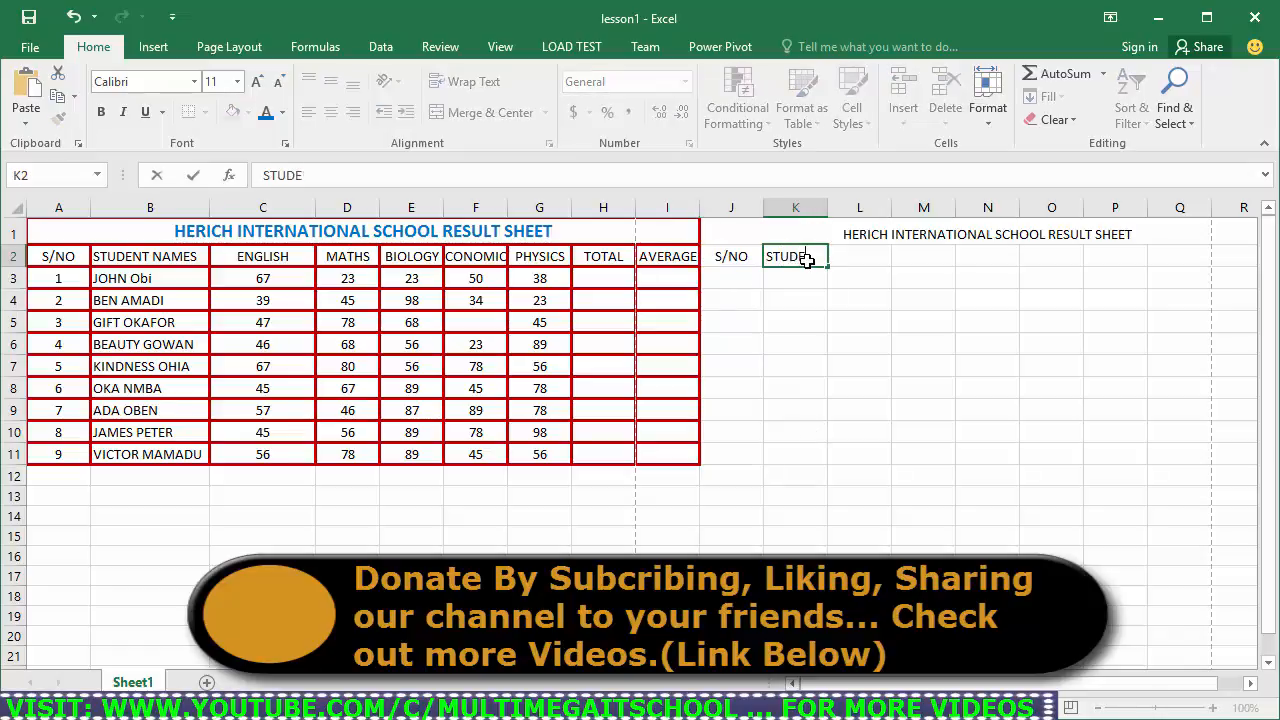
{"action": "left_click", "coordinate": [870, 266]}
{"action": "type", "text": "EN"}
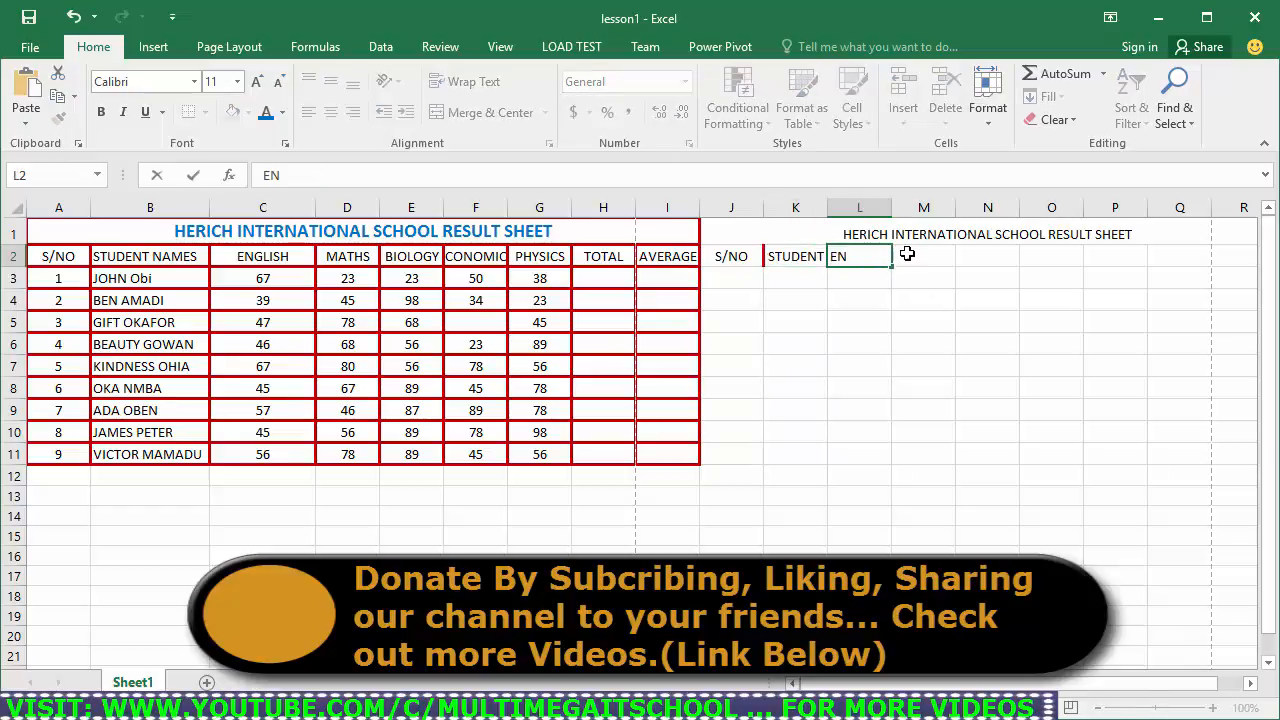
{"action": "key", "text": "Return"}
{"action": "key", "text": "Return"}
Select the new table's title and heading rows together as the range J1:R2.
{"action": "left_click", "coordinate": [809, 260]}
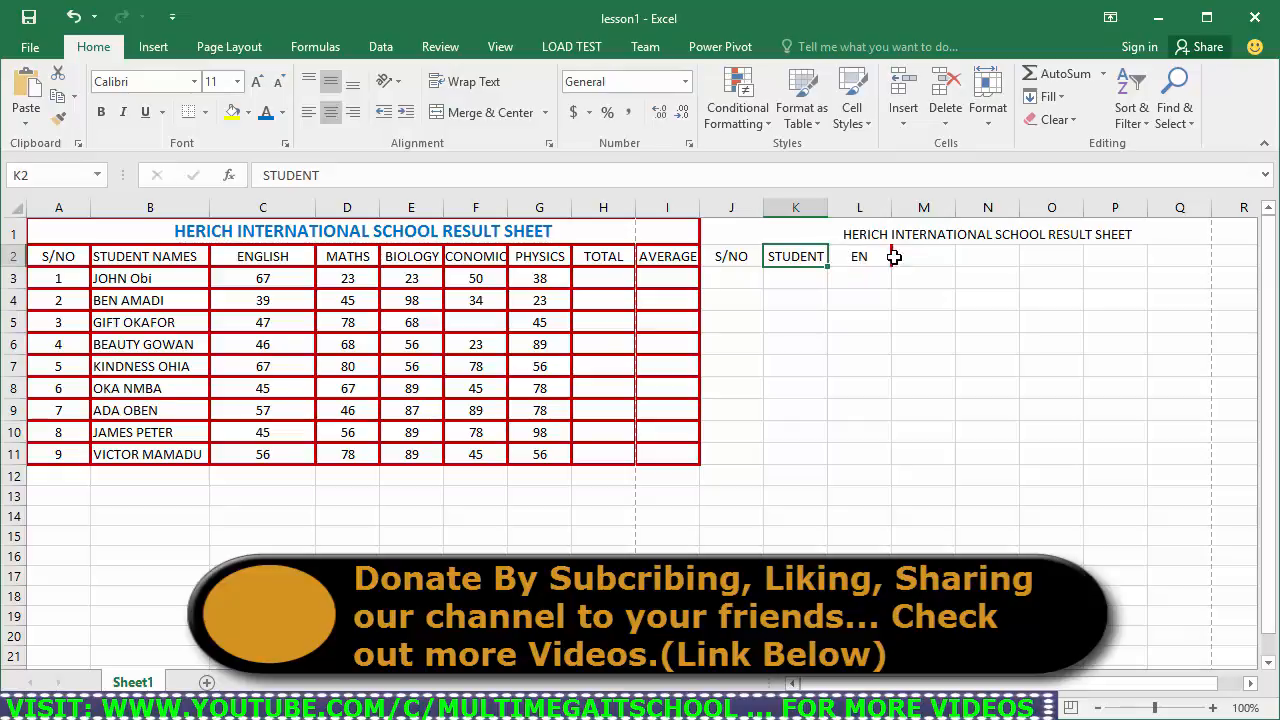
{"action": "left_click_drag", "start_coordinate": [903, 258], "coordinate": [838, 234]}
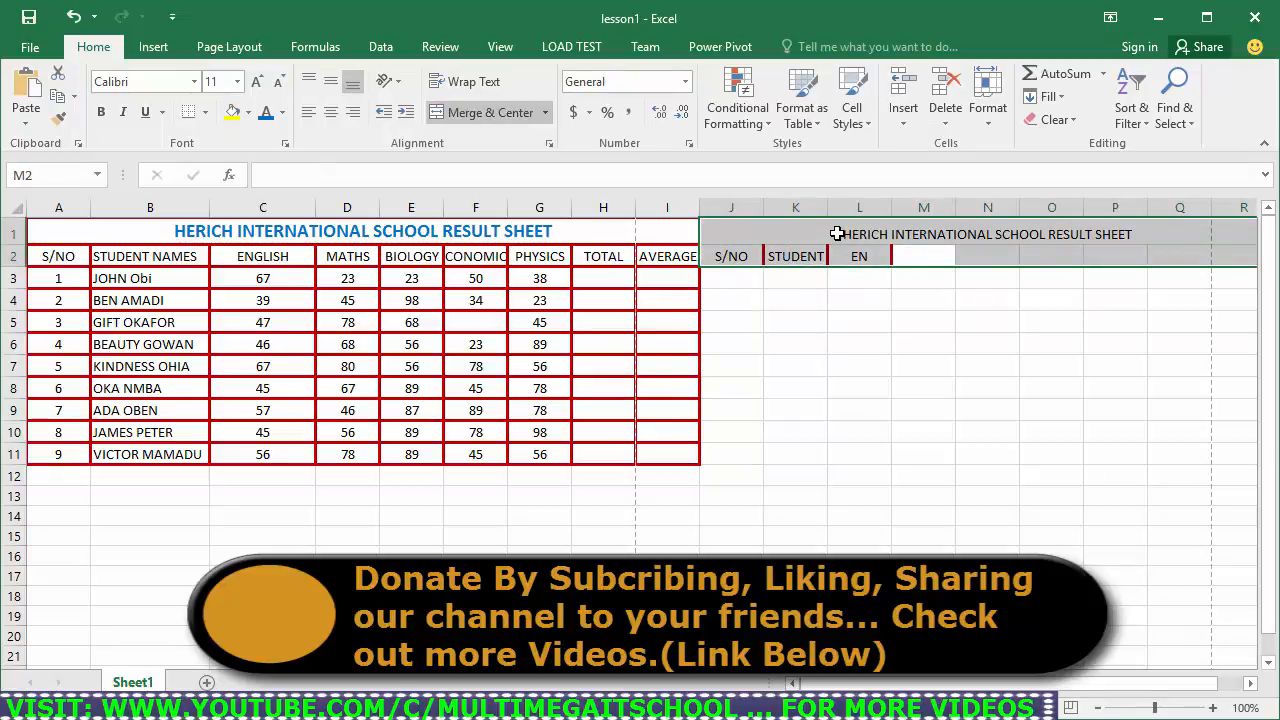